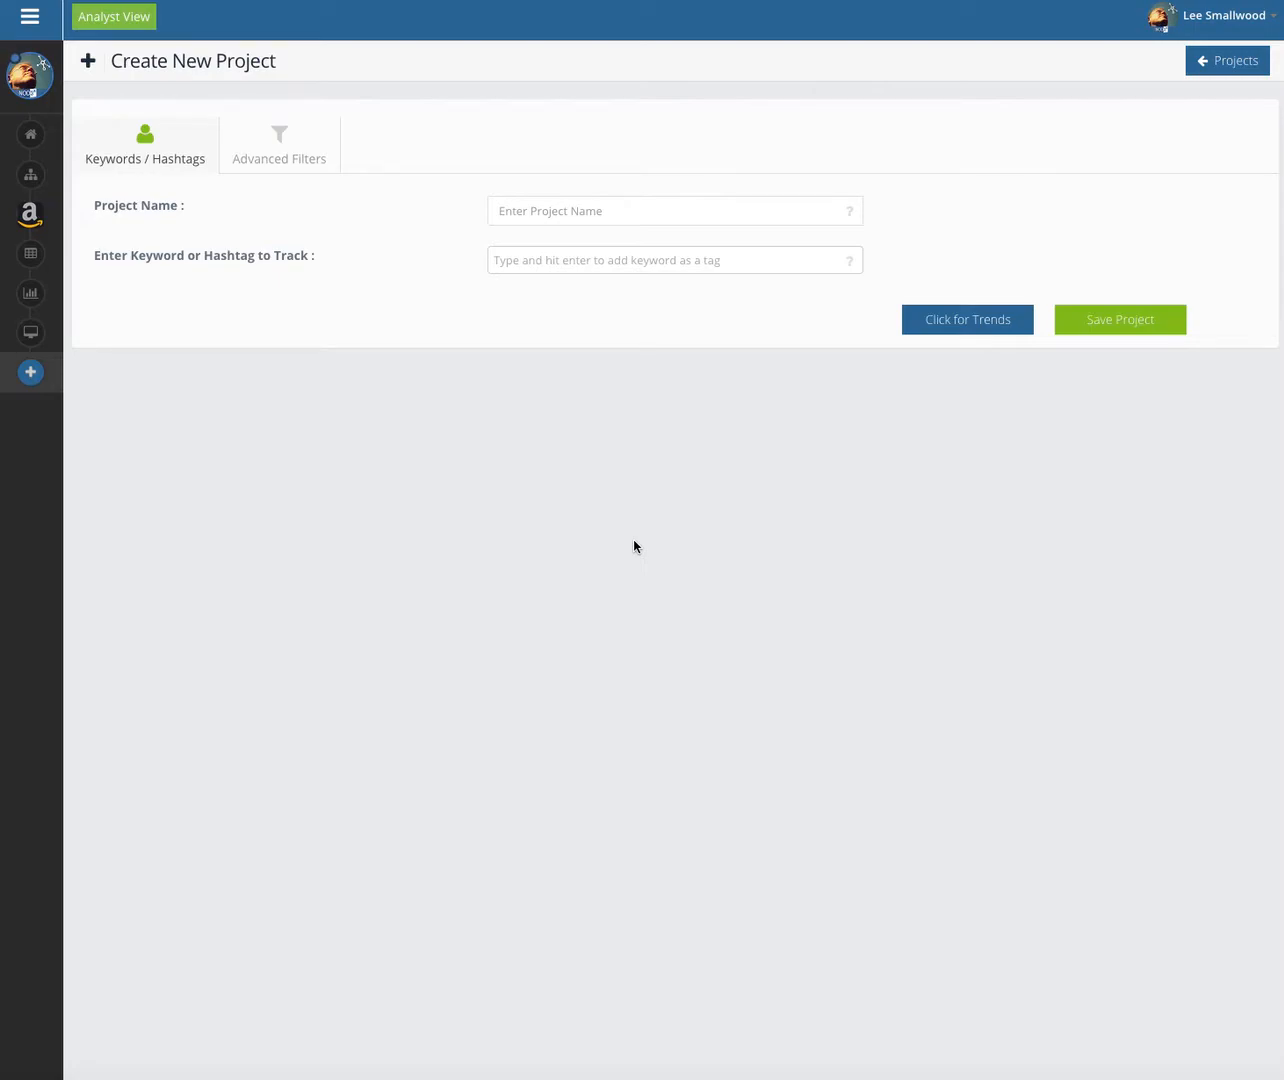
- Name the new project "Type 2 Diabetes" and add #type2diabetes as the hashtag to track
left_click(574, 211)
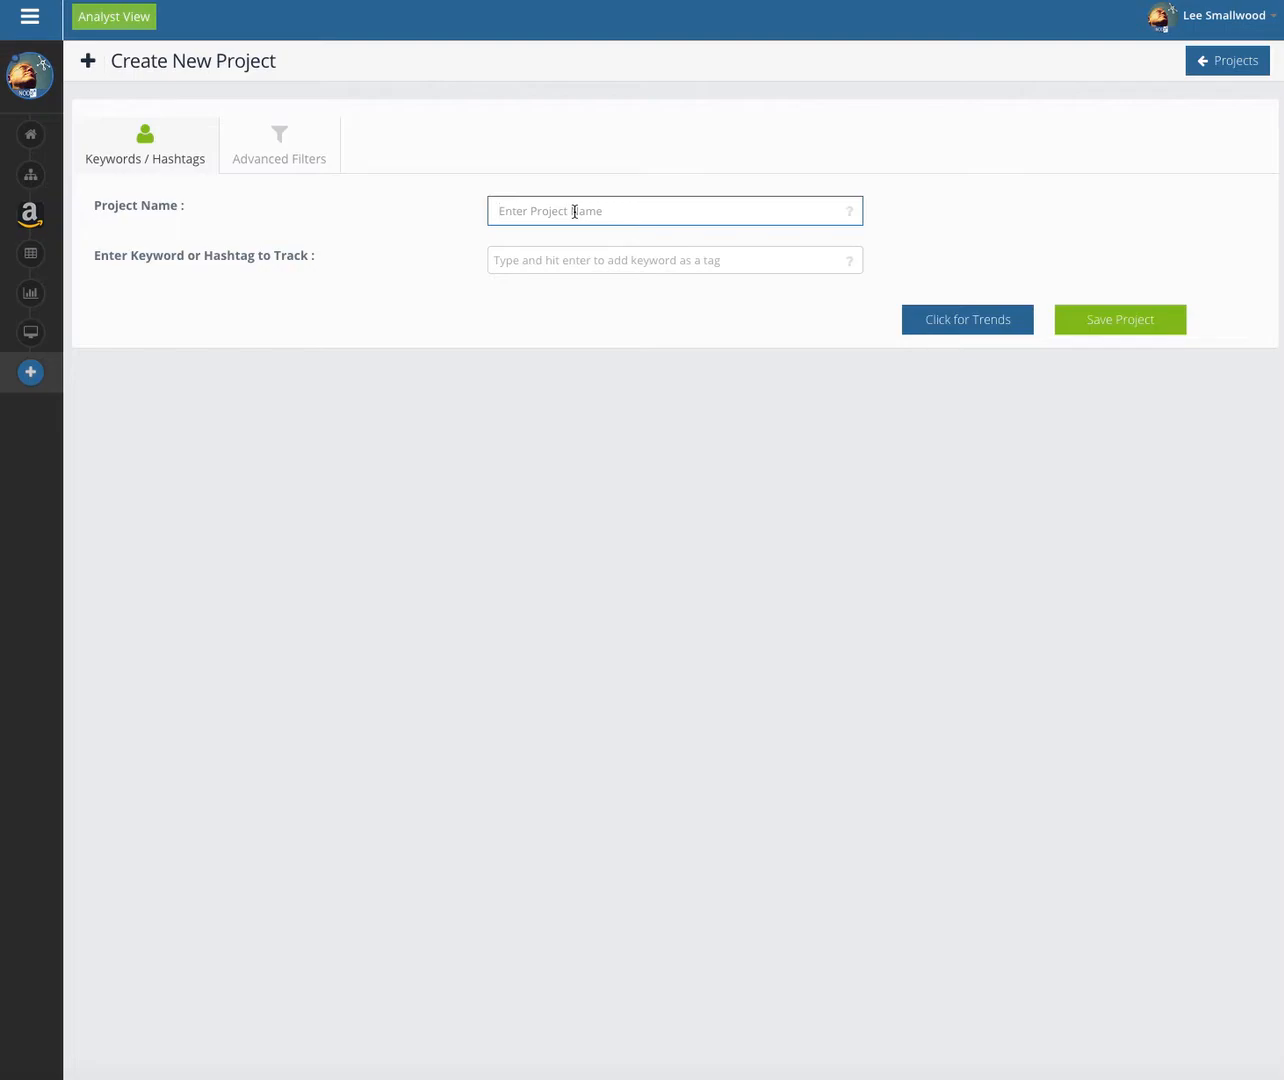
type("Type 2 Diabetes")
left_click(562, 262)
type("#")
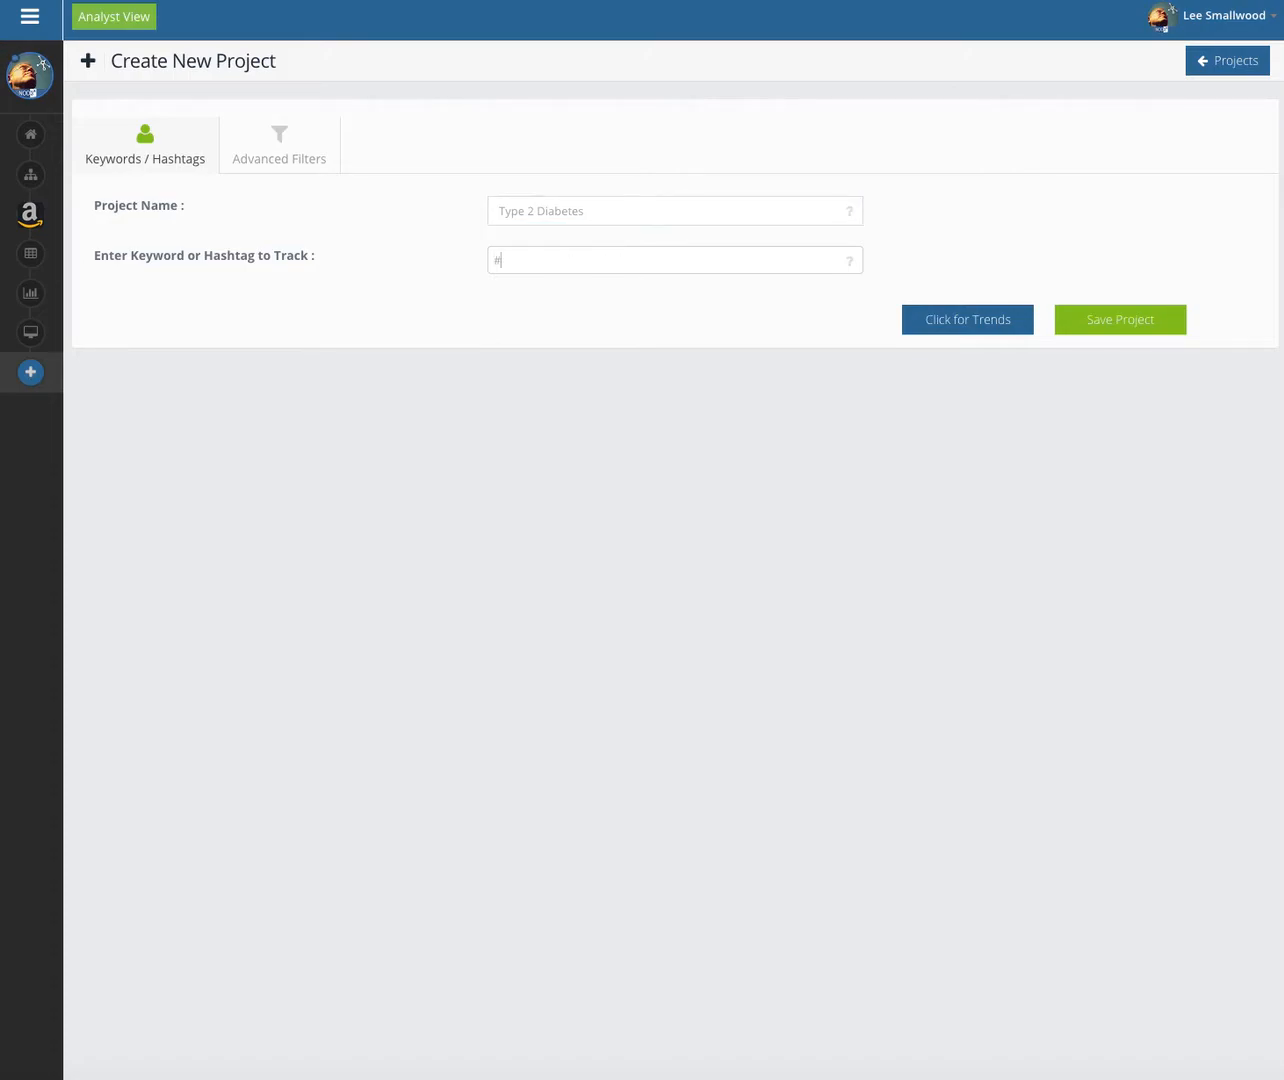
type("type2diabetes")
key("Return")
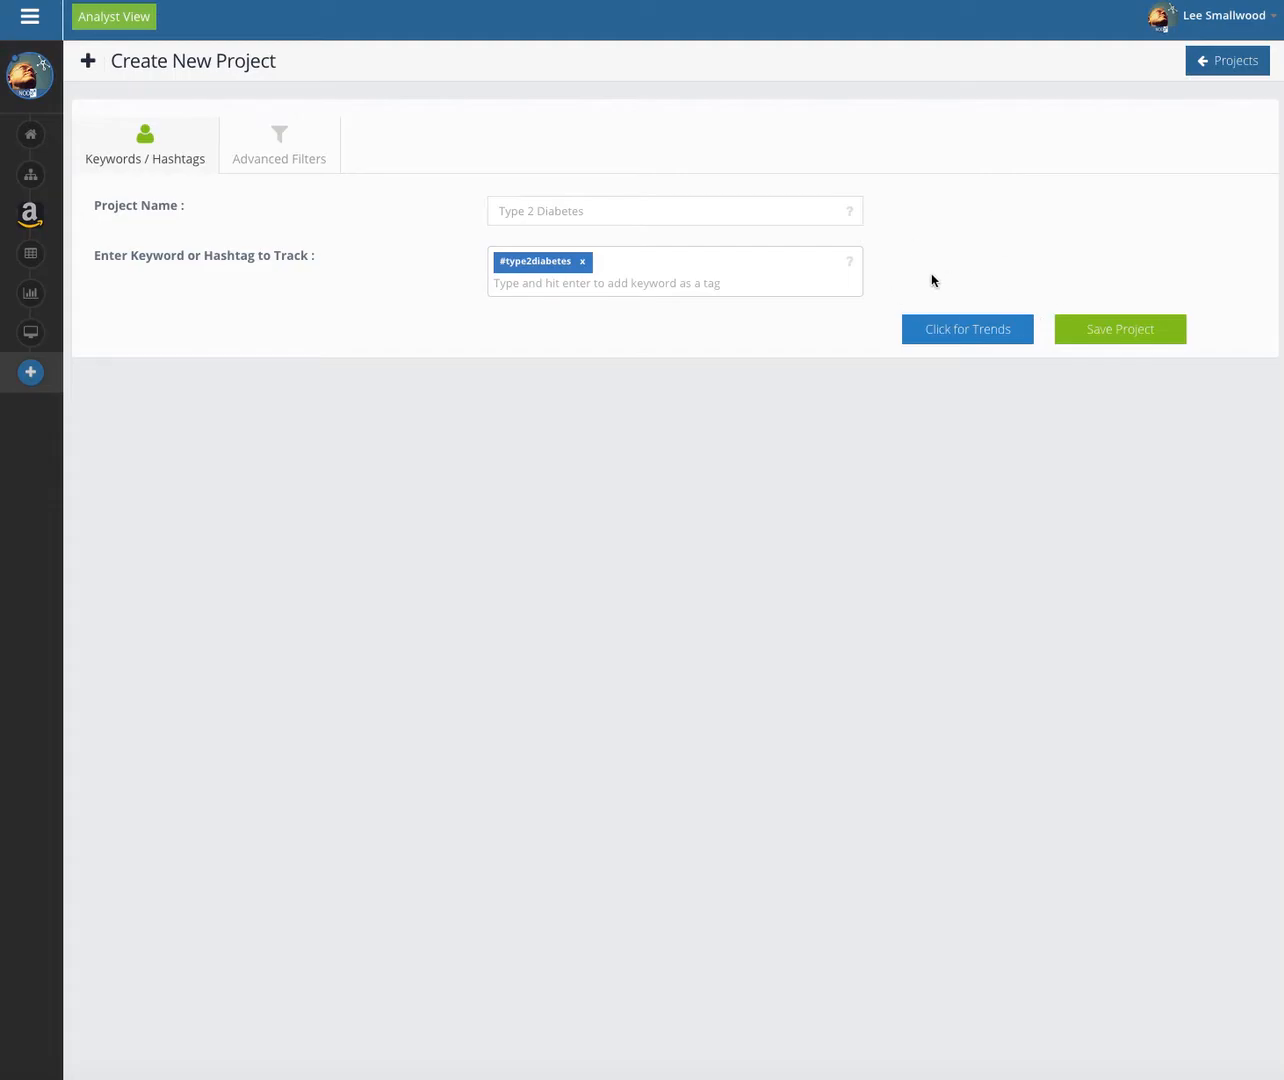
- Load the trend suggestions for the hashtag and append a hyphen and the account holder's first name to the project name
left_click(957, 333)
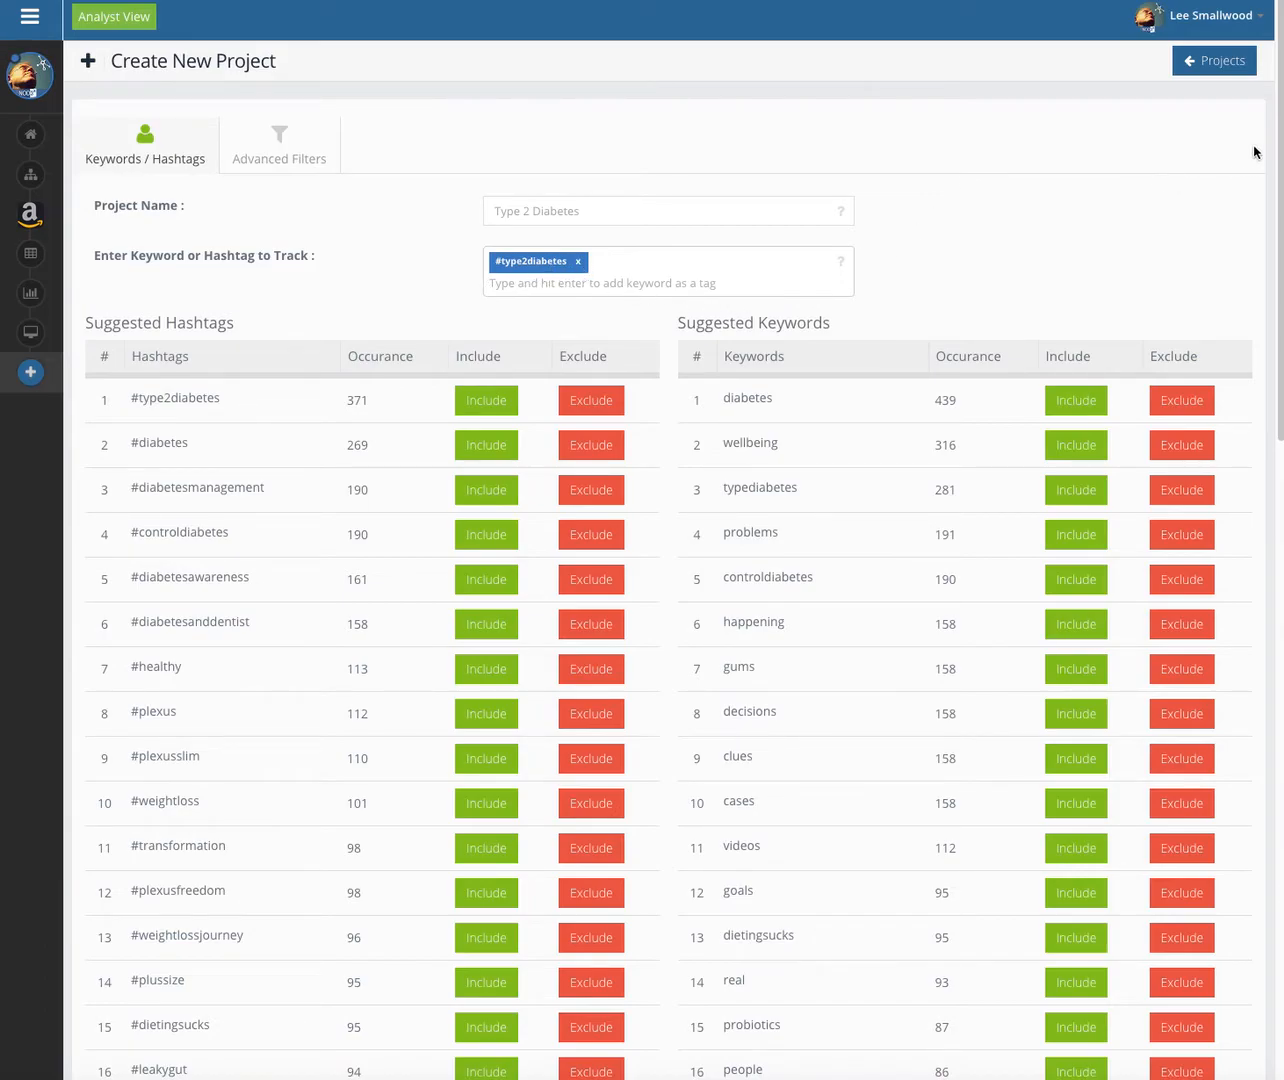
left_click_drag(1272, 145, 1264, 86)
left_click(616, 212)
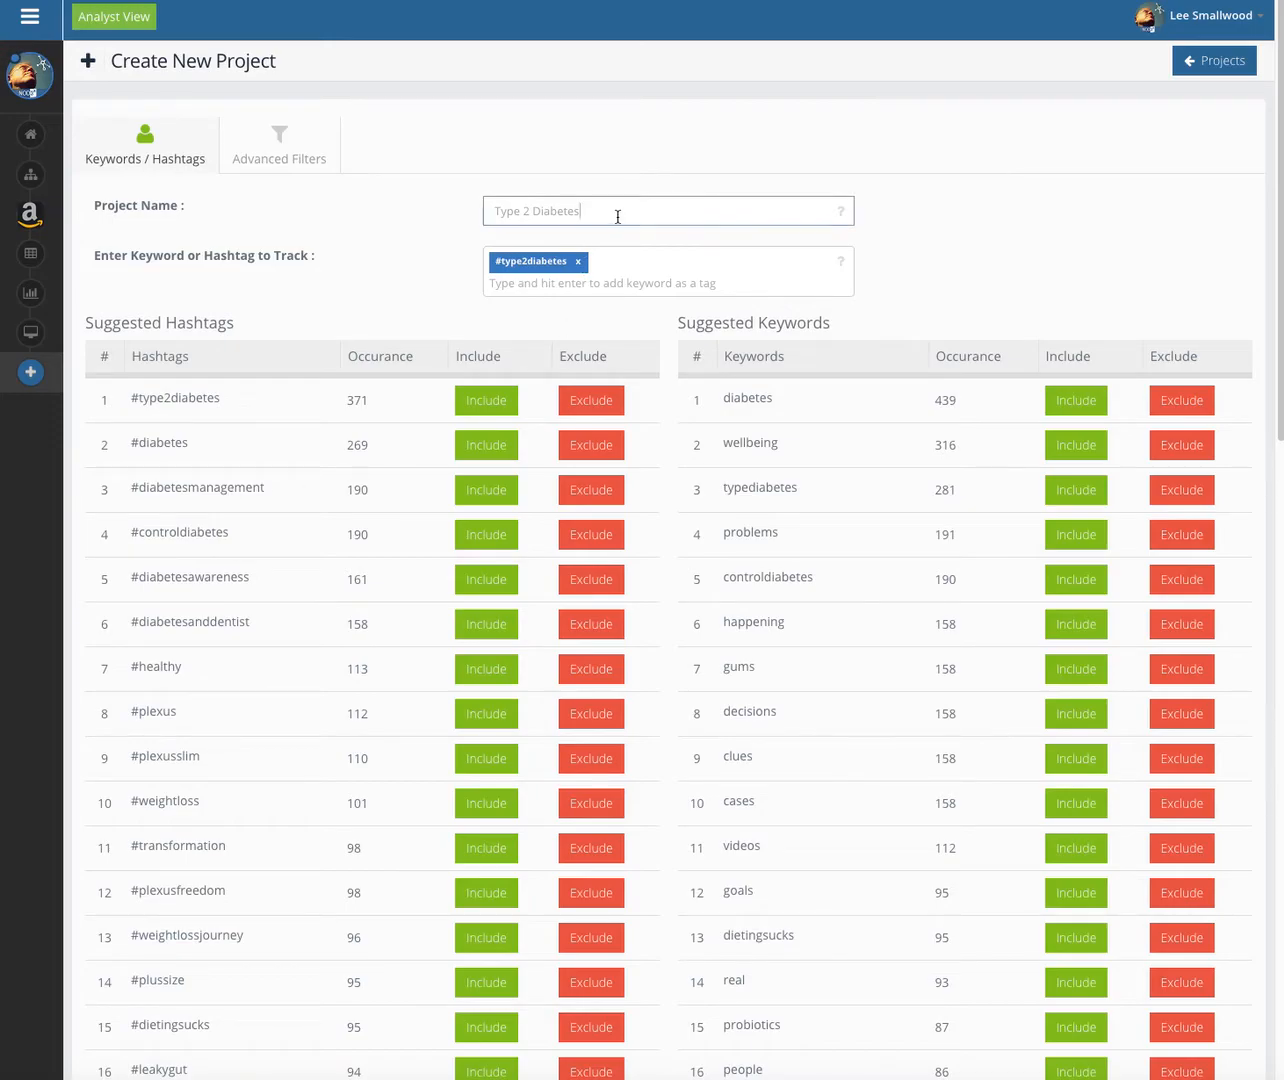
type("- Lee")
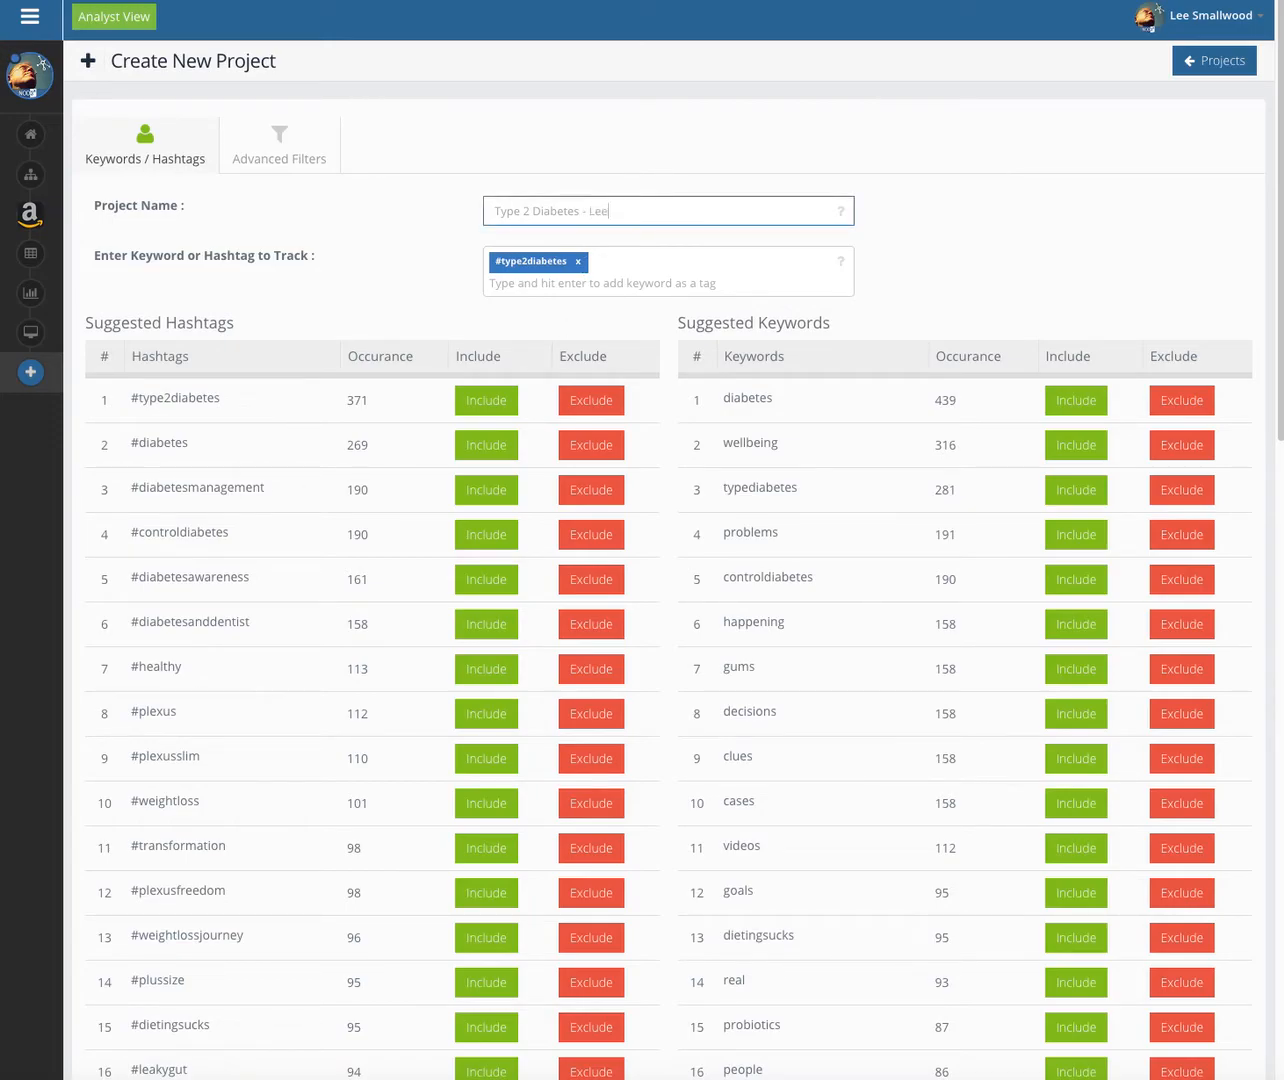
key("Tab")
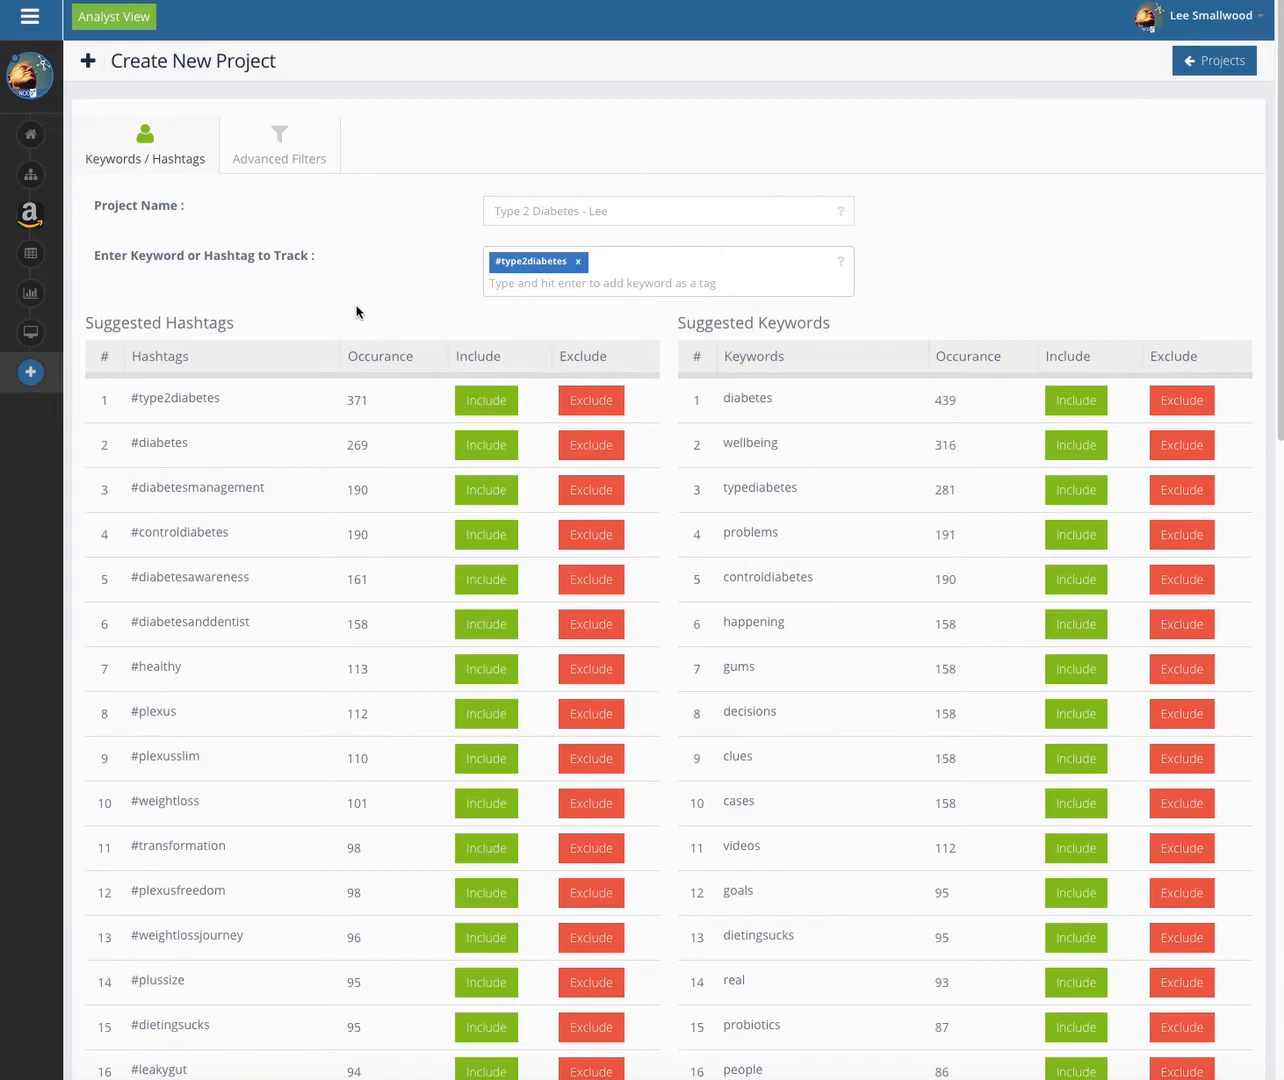
- Include the suggested hashtags #type2diabetes and #diabetesmanagement in the project and check them in the advanced filters
left_click(488, 406)
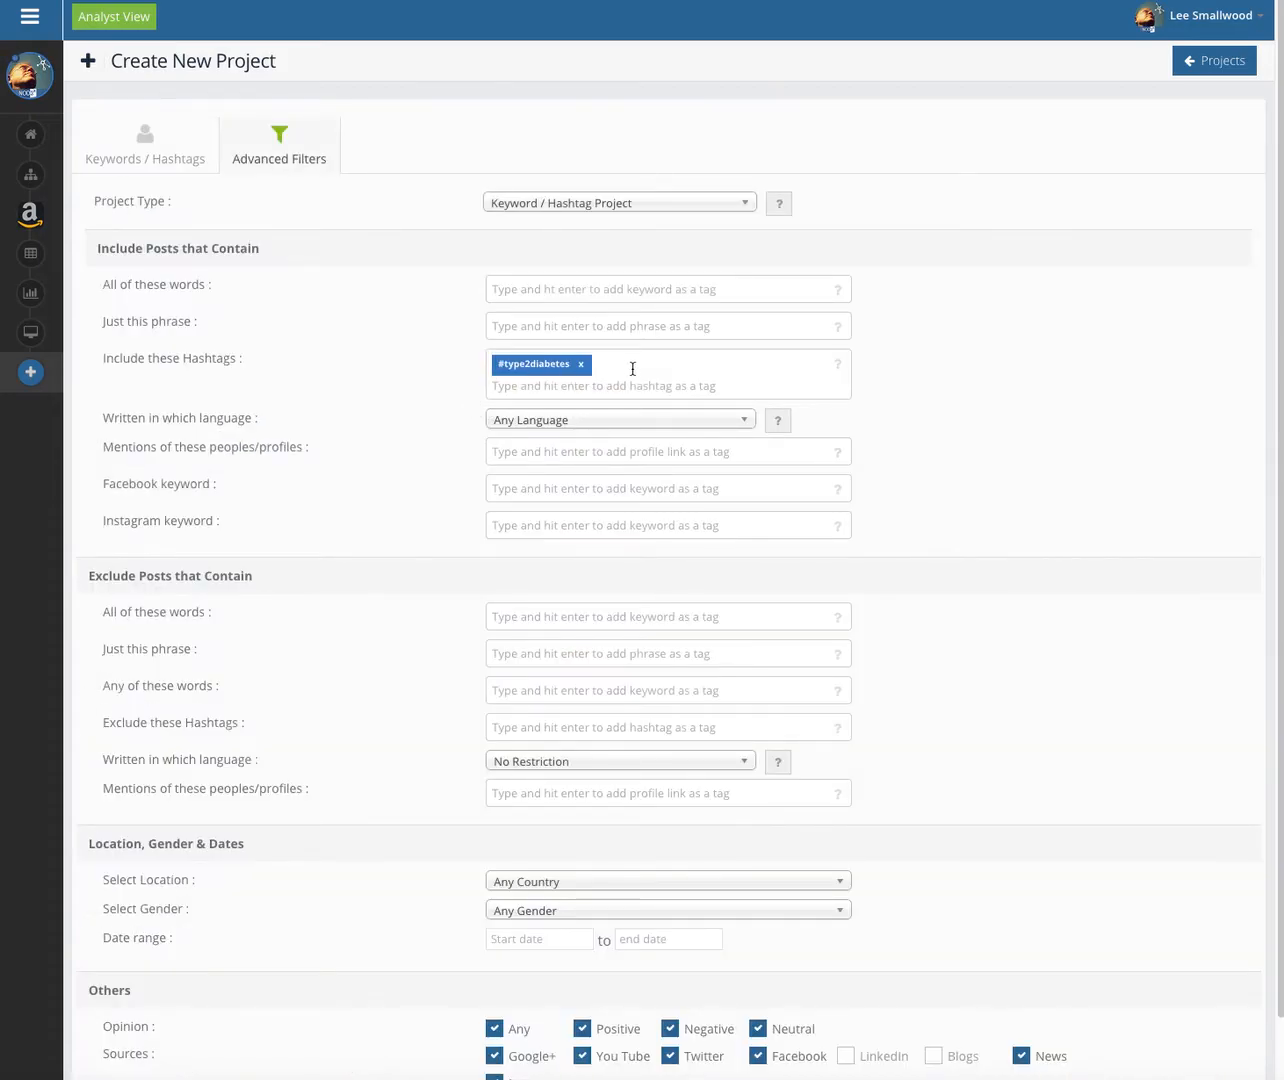
left_click_drag(242, 358, 97, 367)
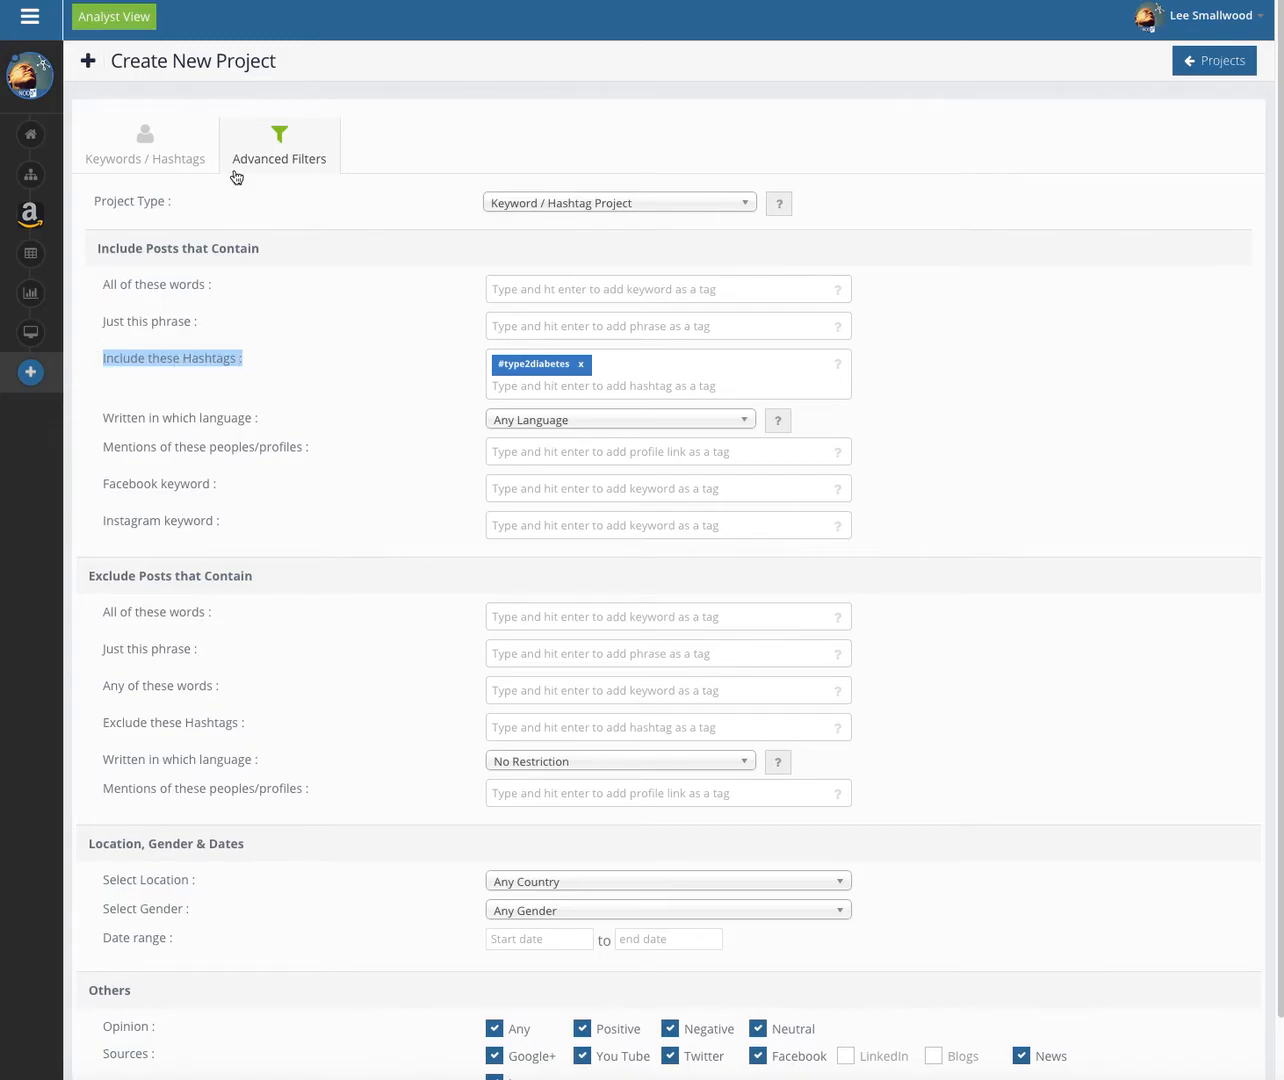
left_click(154, 161)
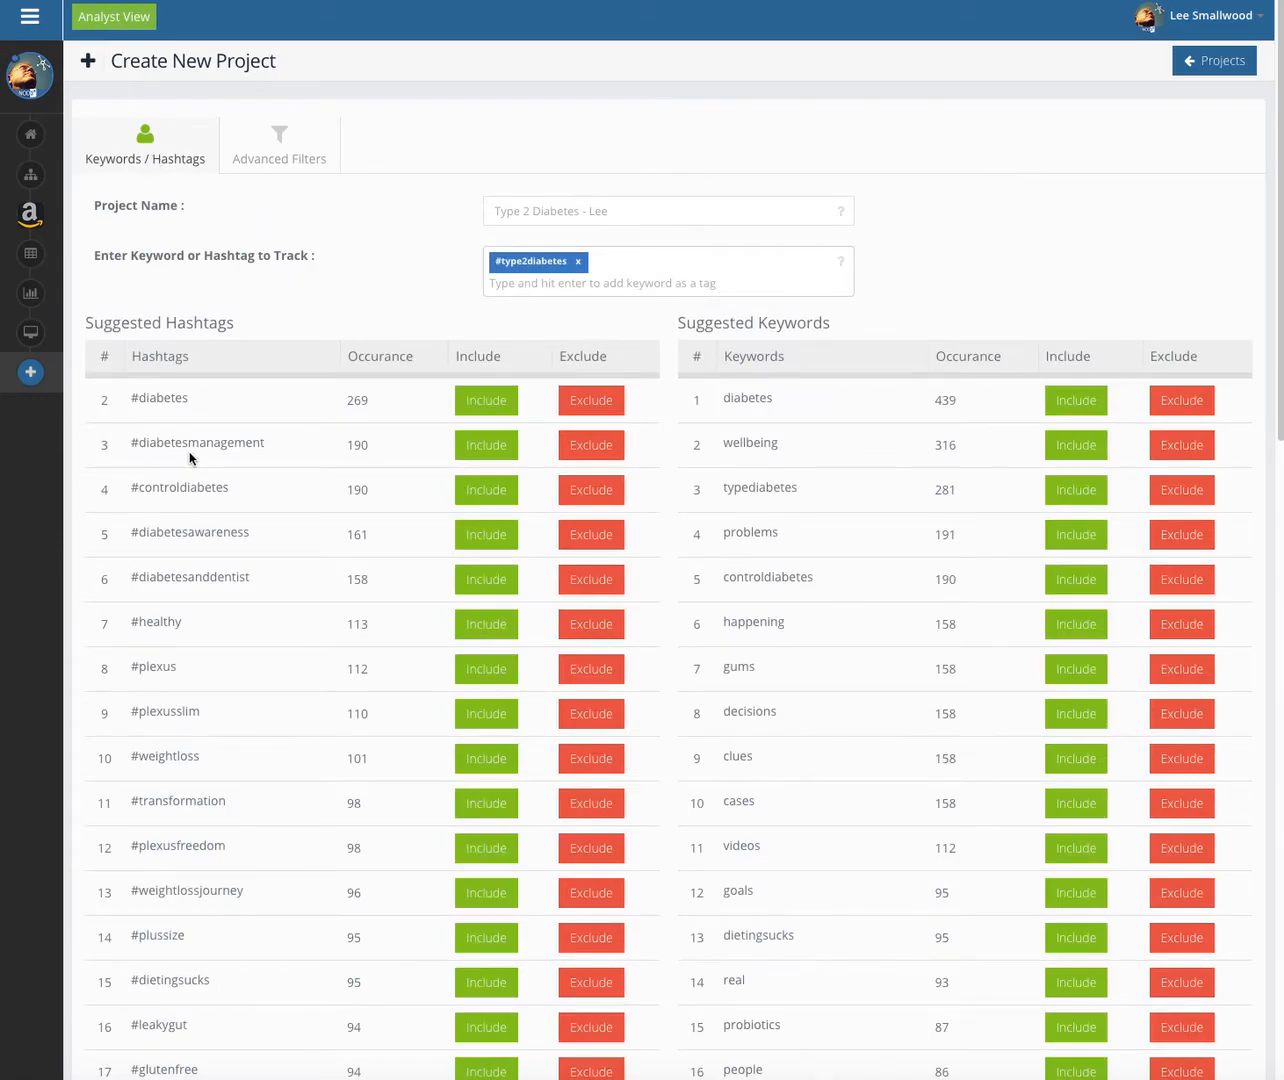
left_click(488, 447)
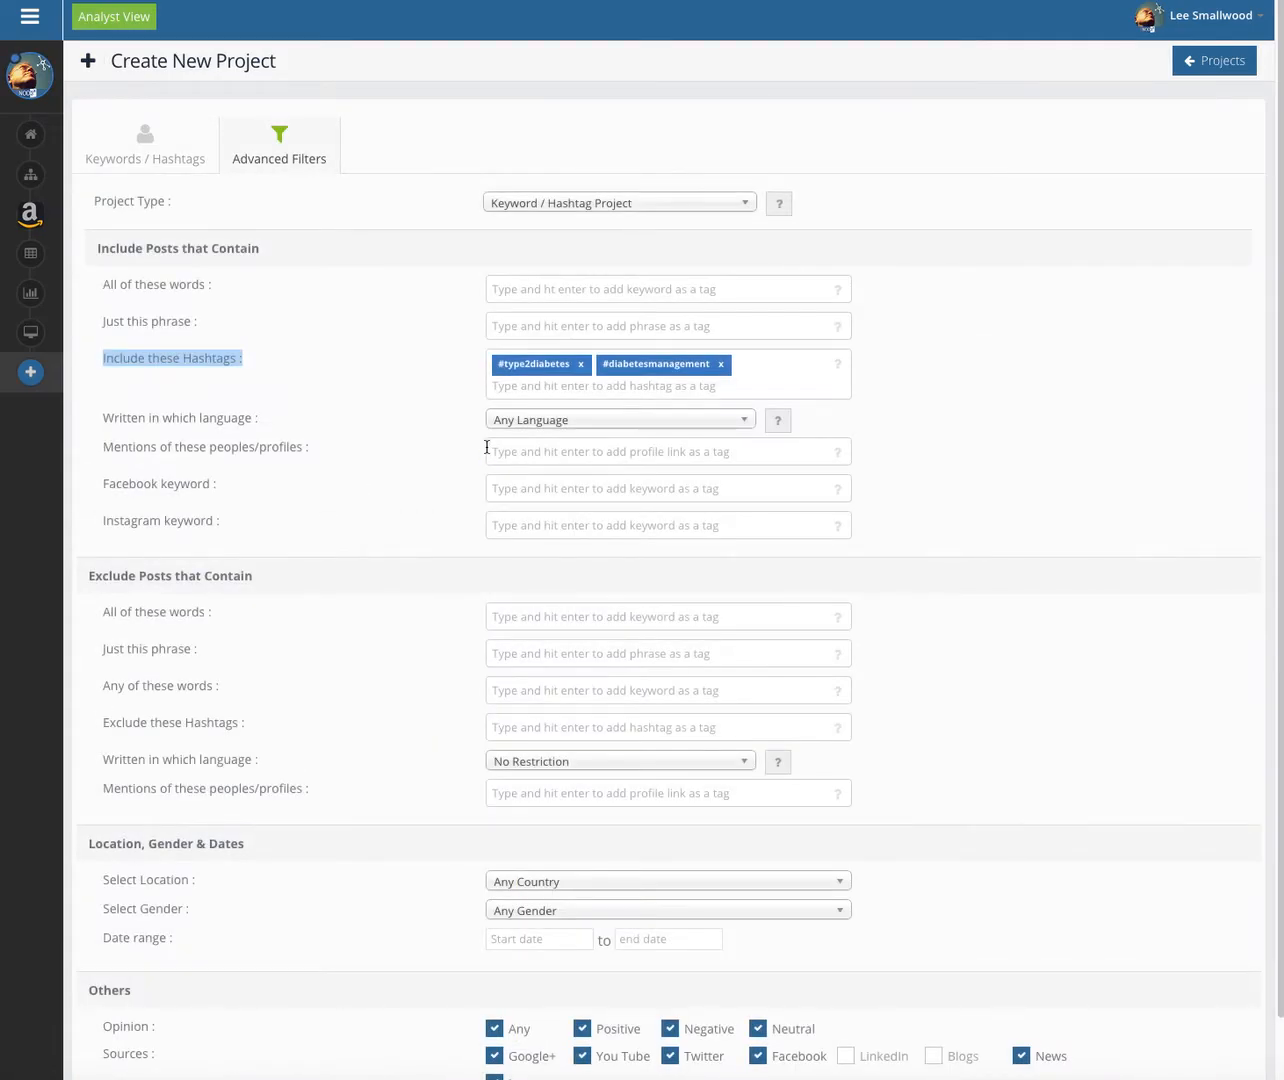
left_click(161, 155)
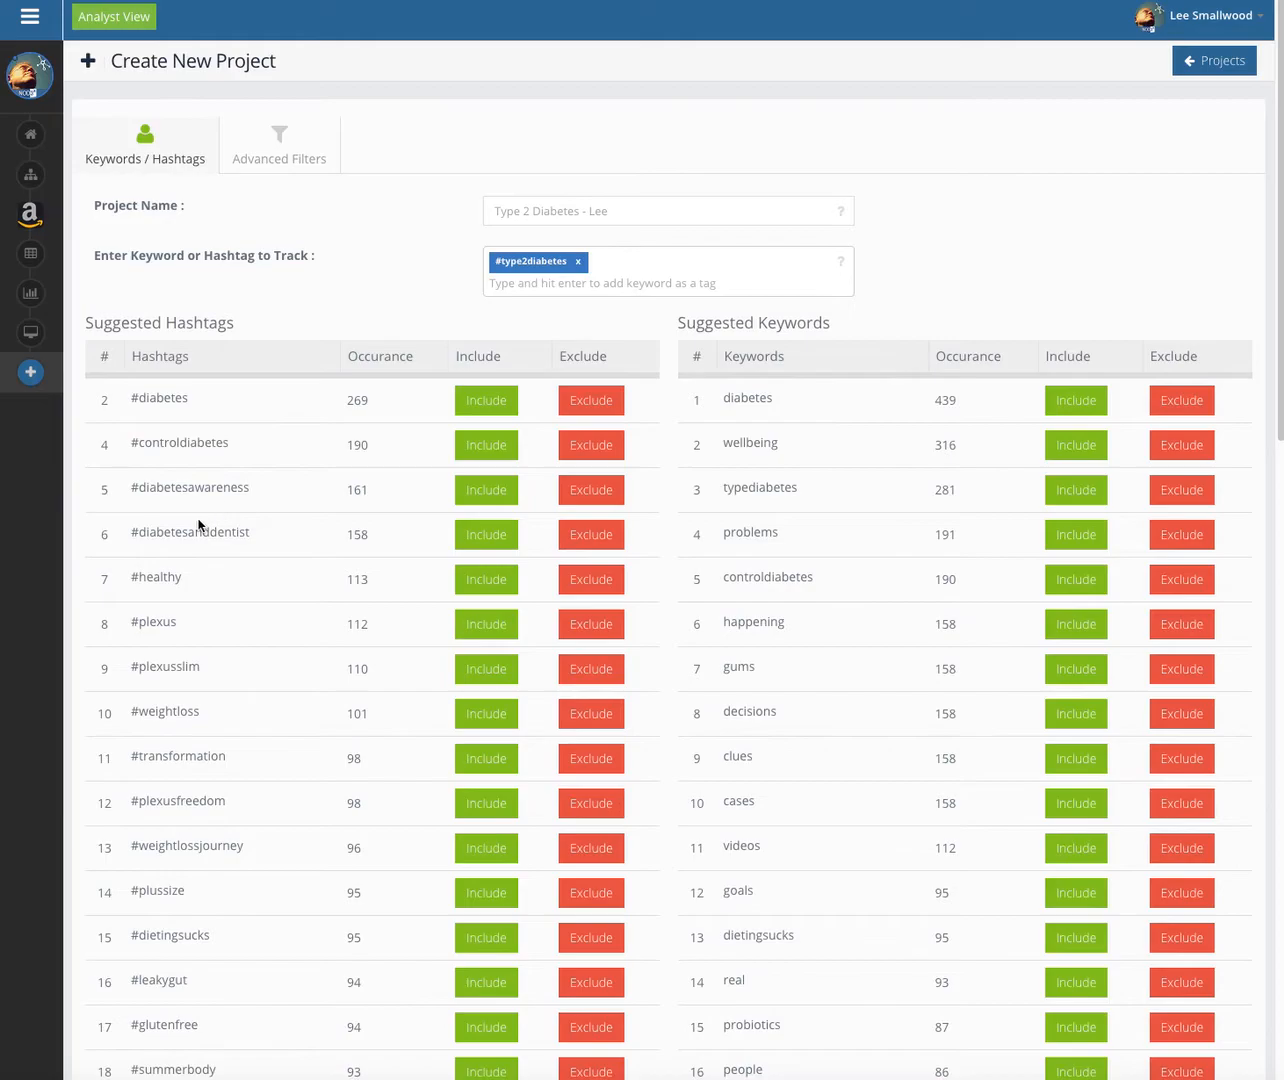
left_click(280, 137)
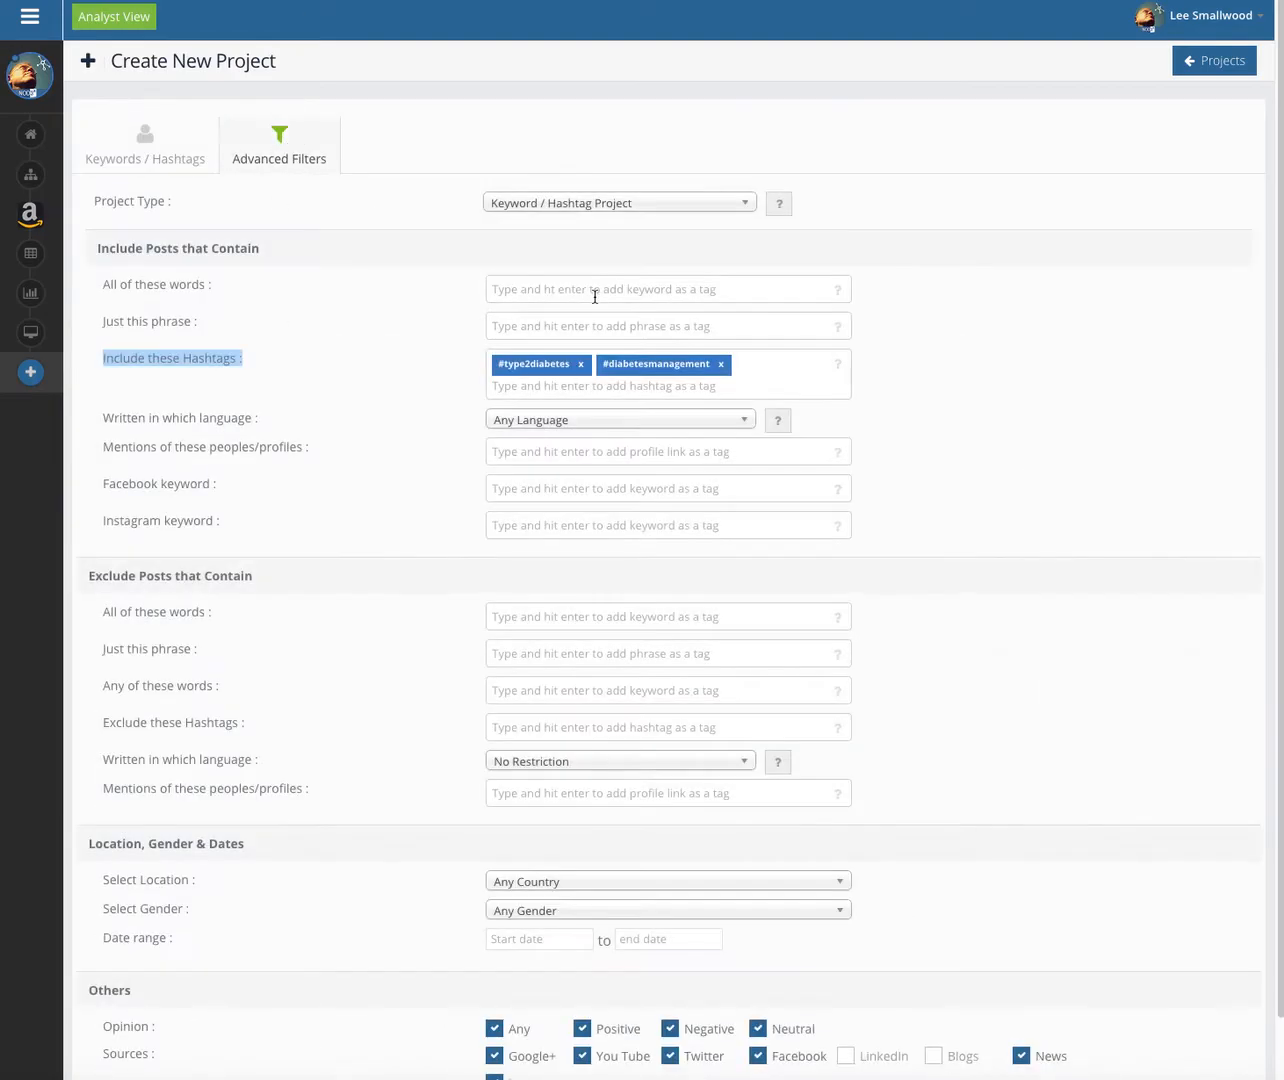
- Include the suggested keywords "problems" and "symptoms" in the project's filters and save the project
left_click(182, 150)
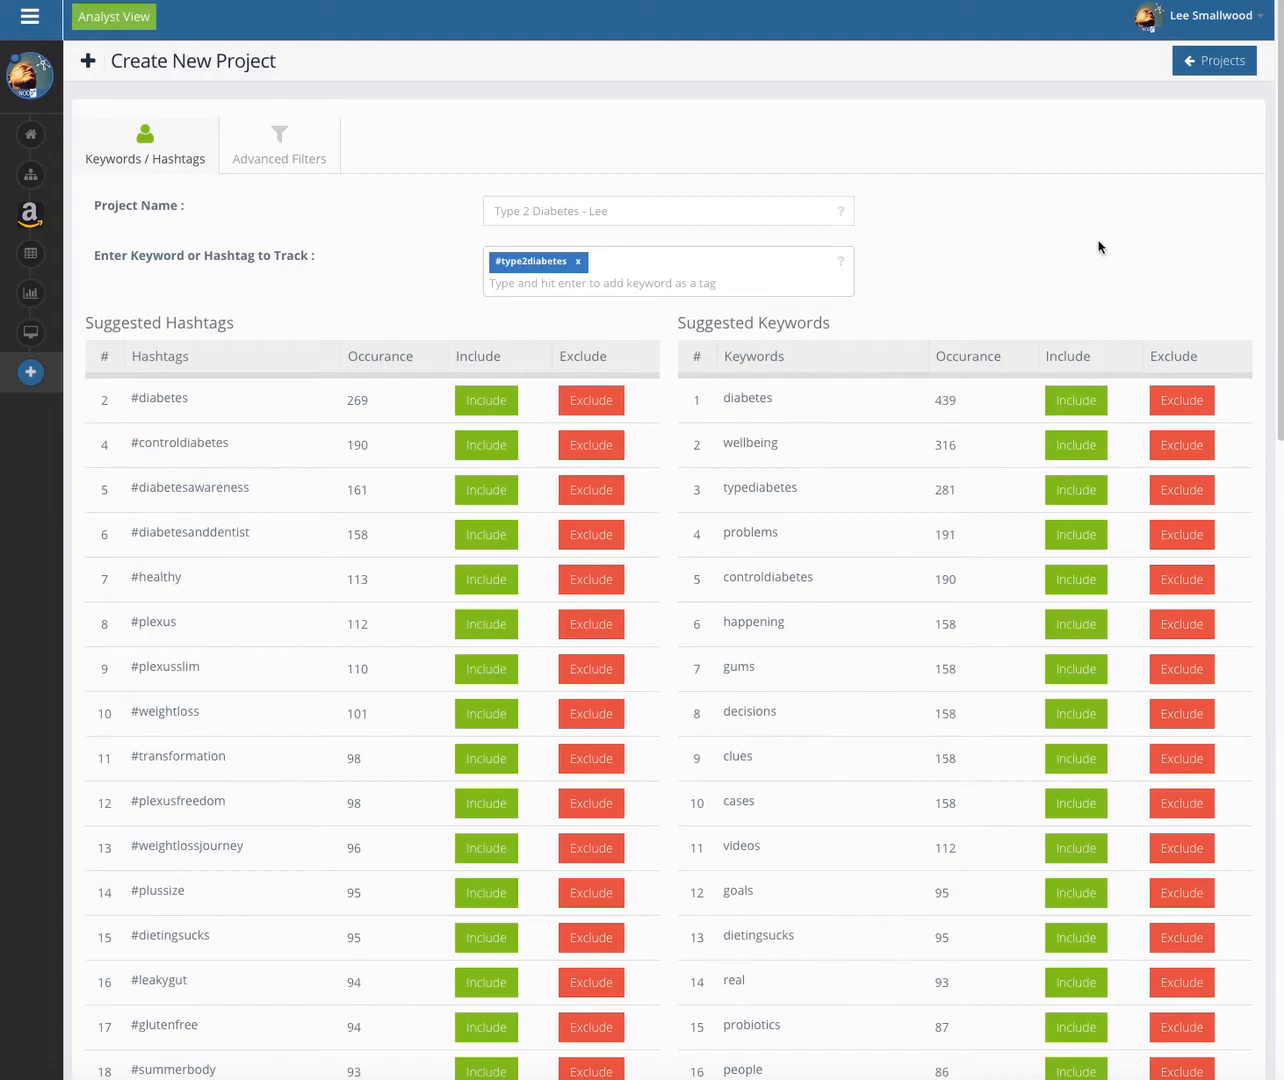
left_click_drag(1278, 215, 1276, 253)
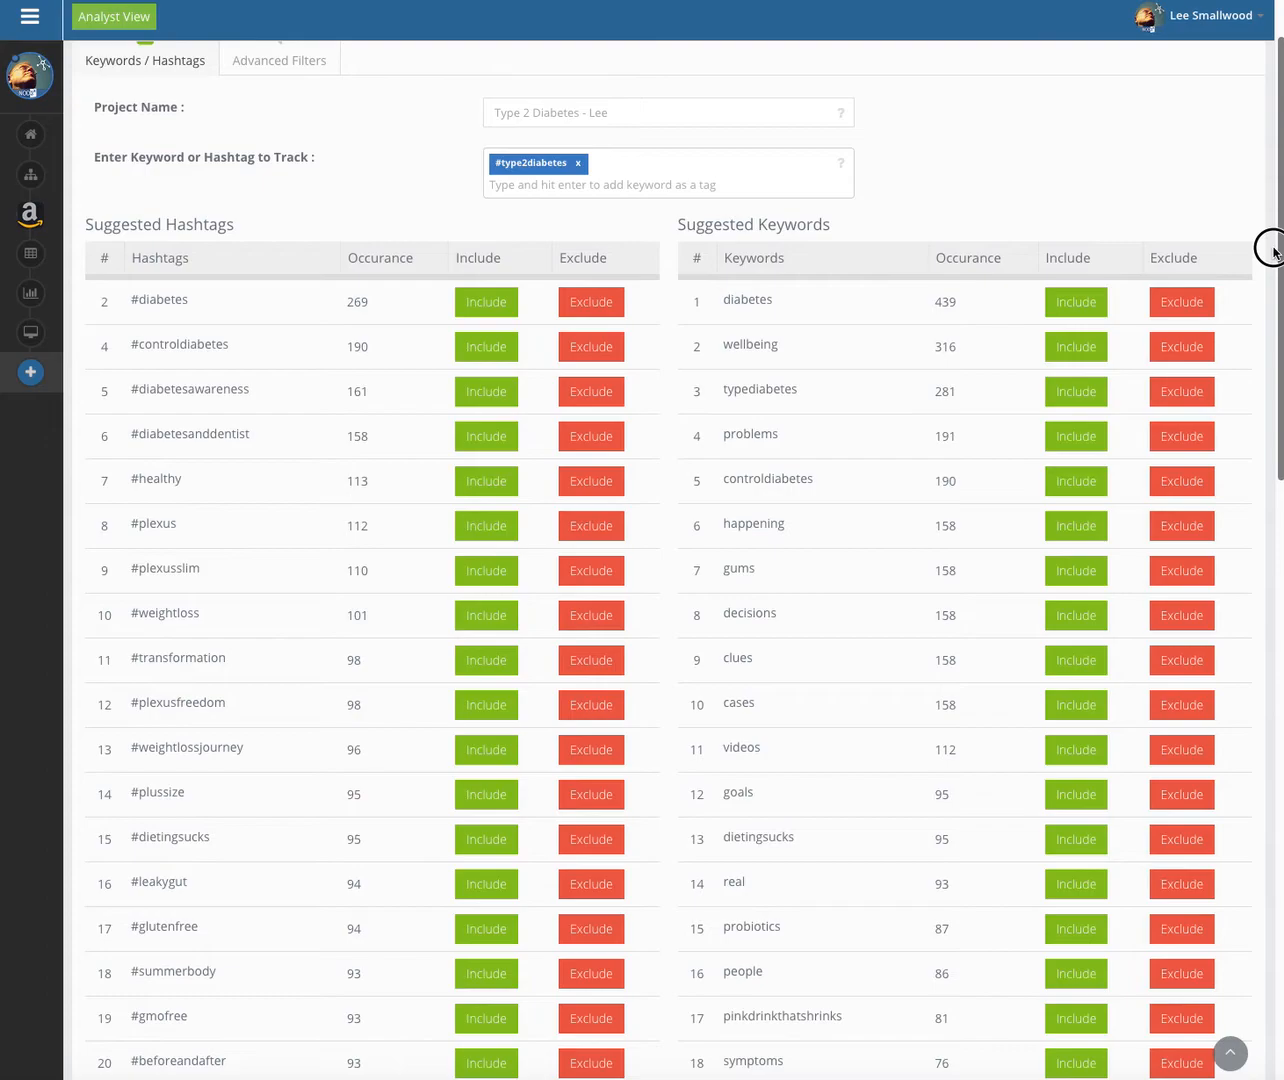
left_click_drag(1273, 253, 1273, 256)
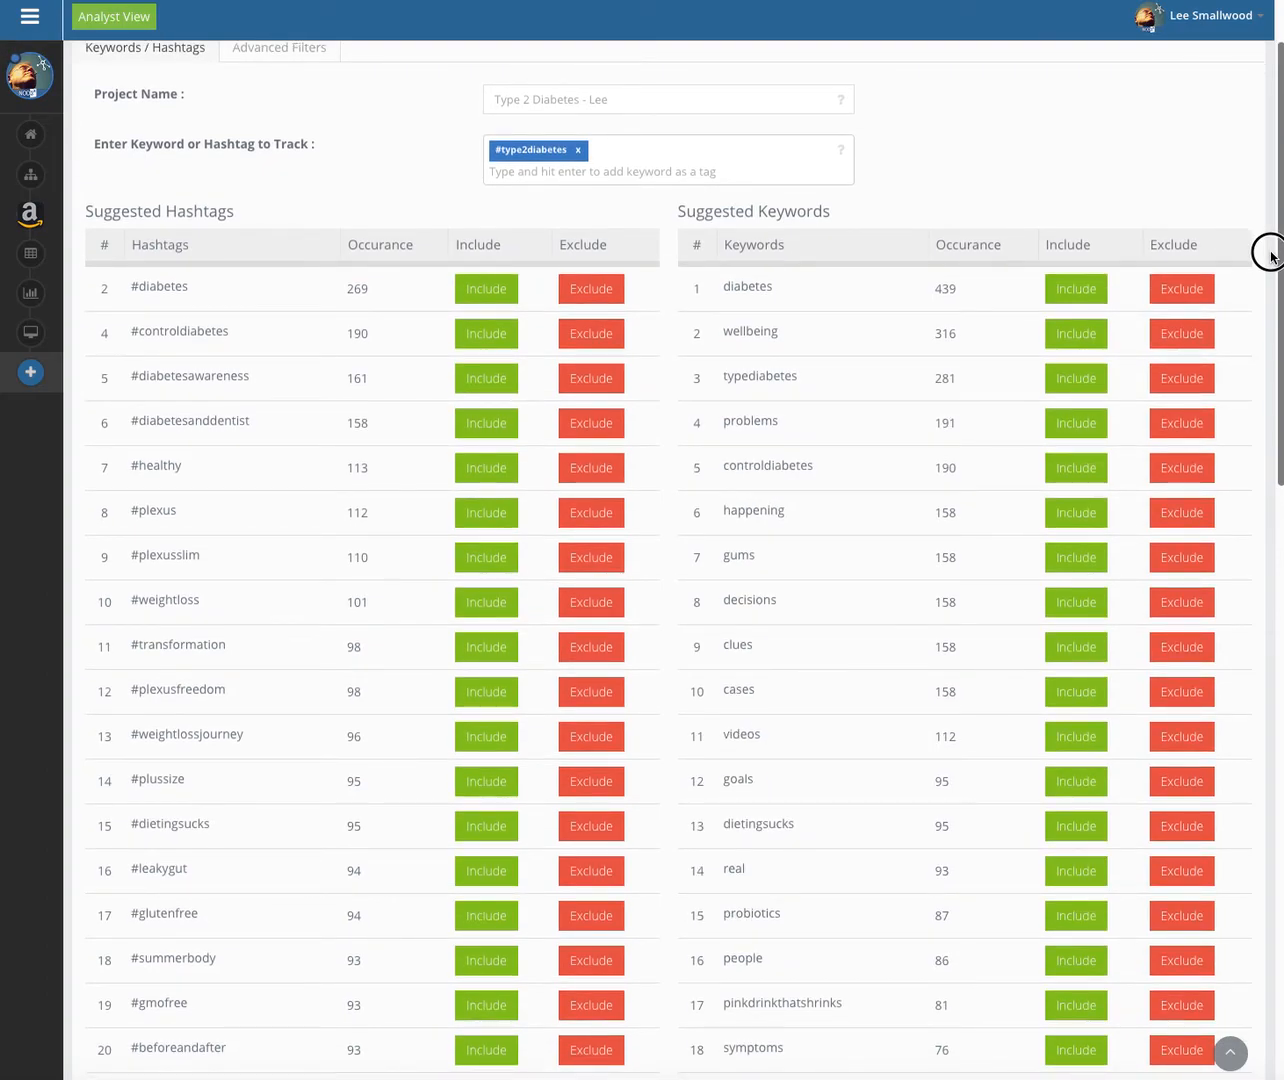
left_click_drag(1271, 256, 1271, 259)
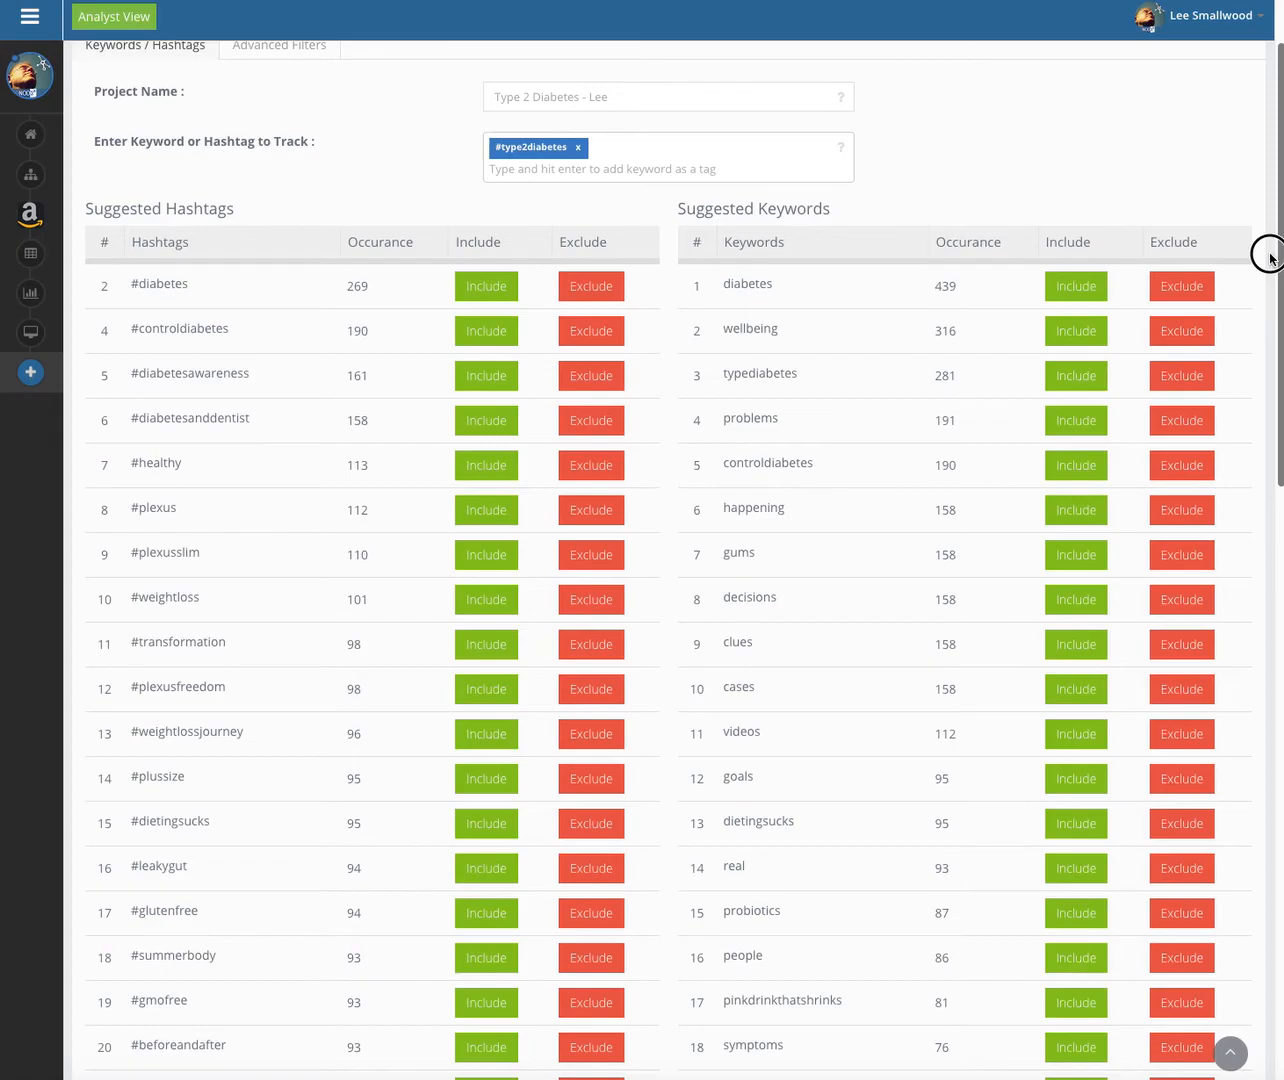
left_click(1075, 421)
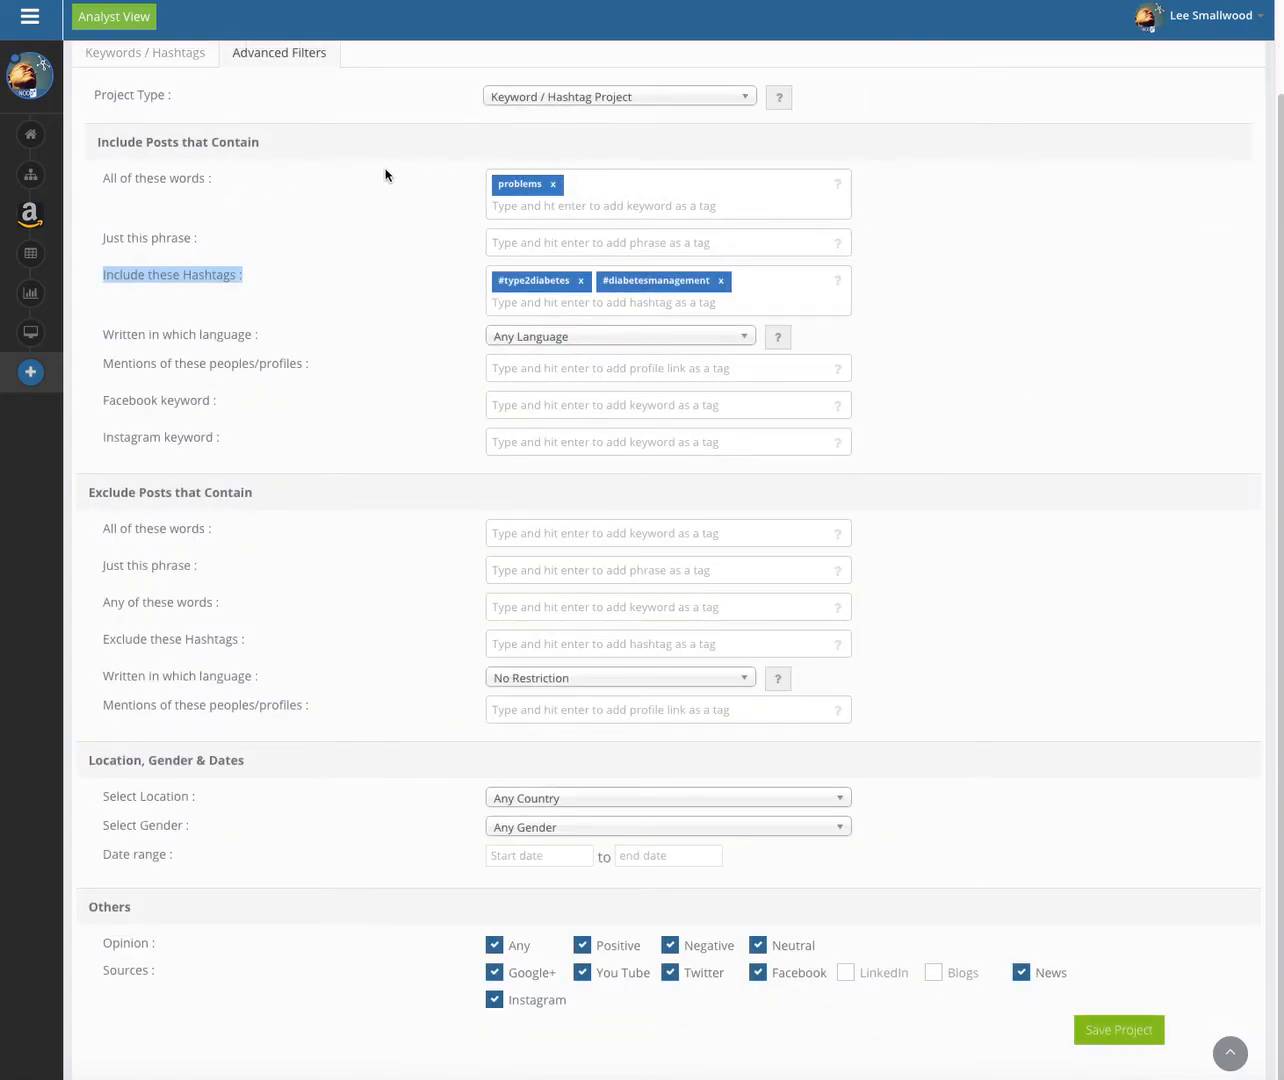
left_click(167, 60)
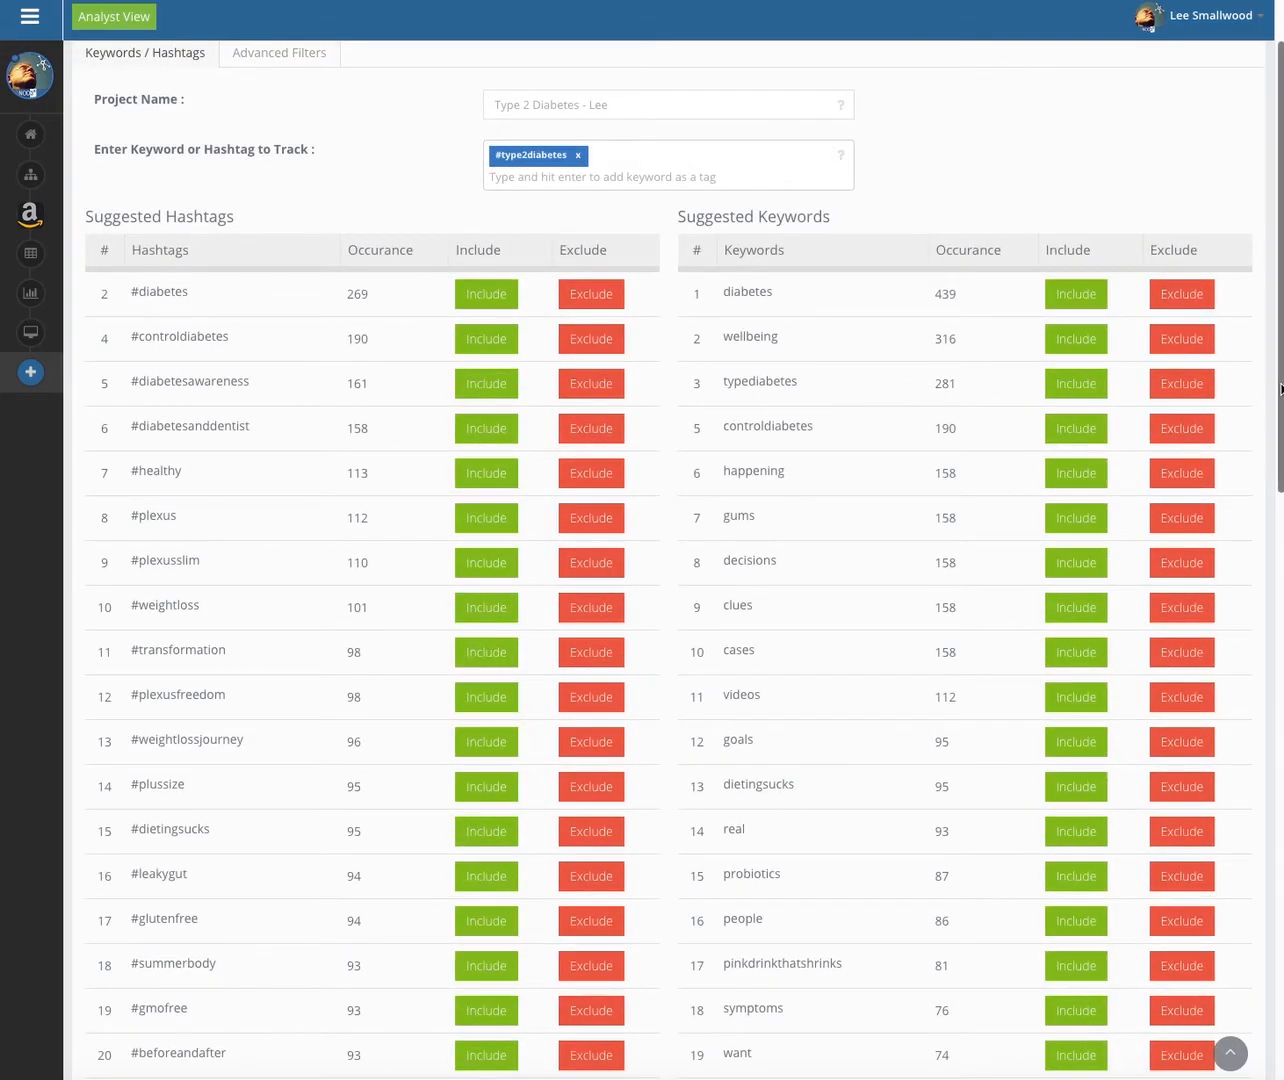
left_click_drag(1275, 381, 1276, 532)
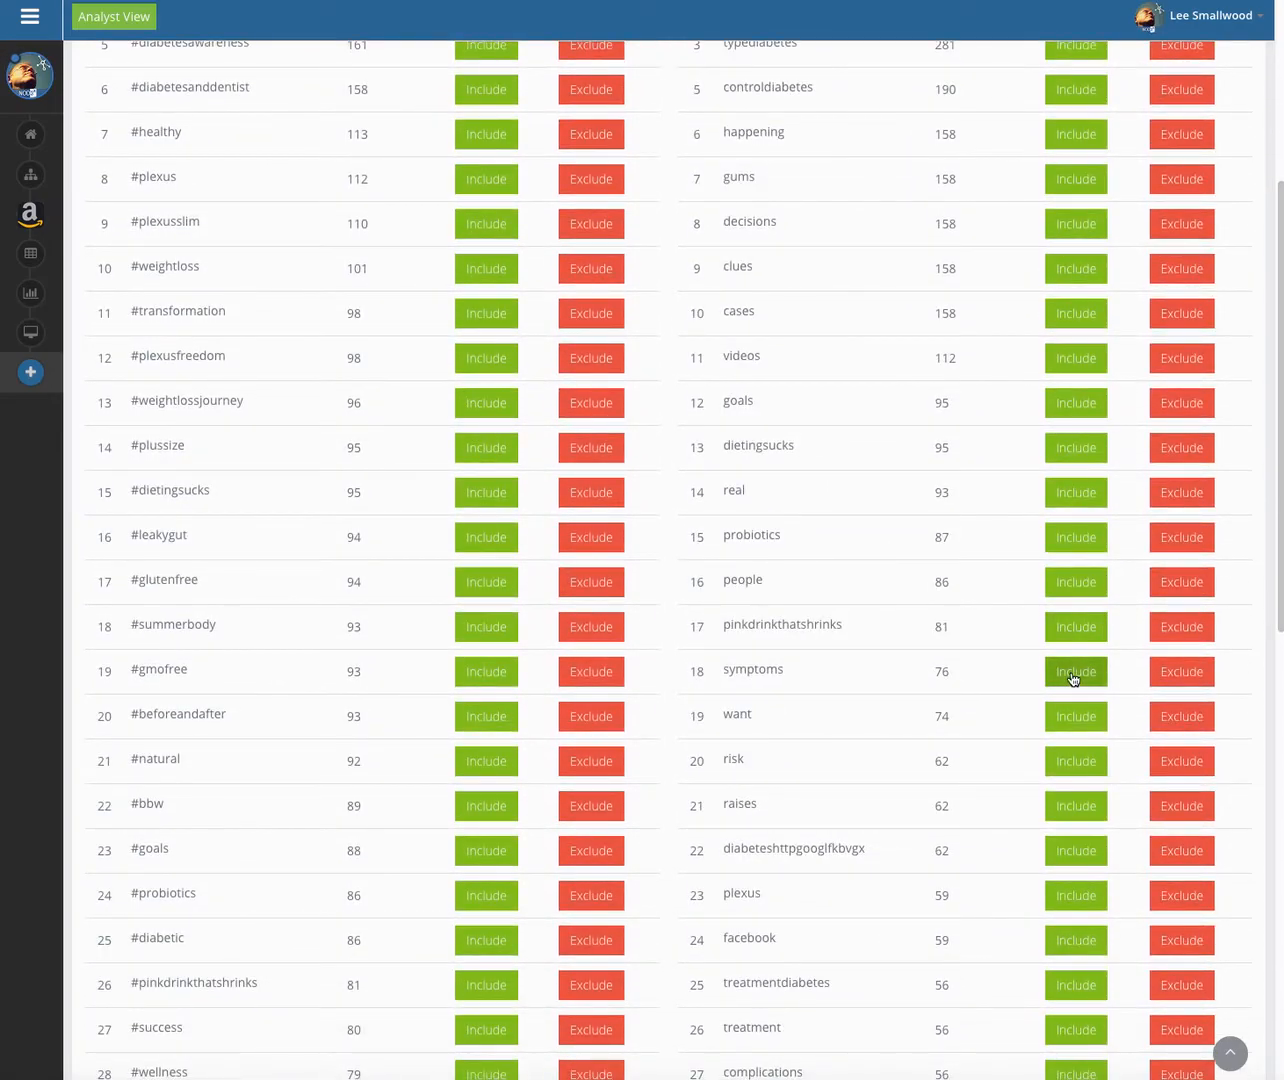
left_click(1066, 673)
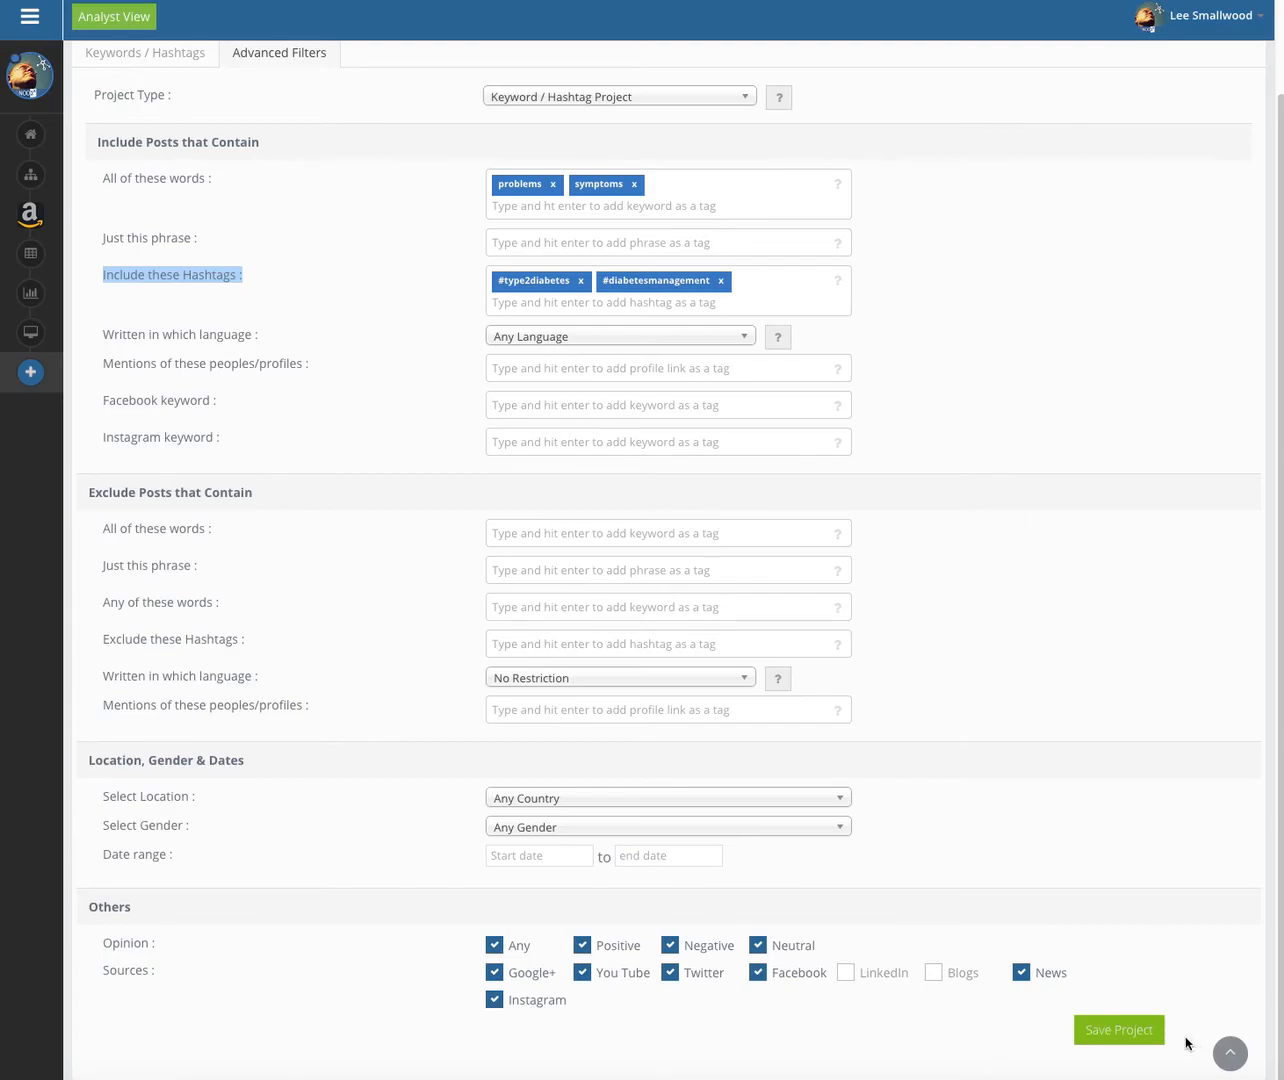
left_click(1120, 1031)
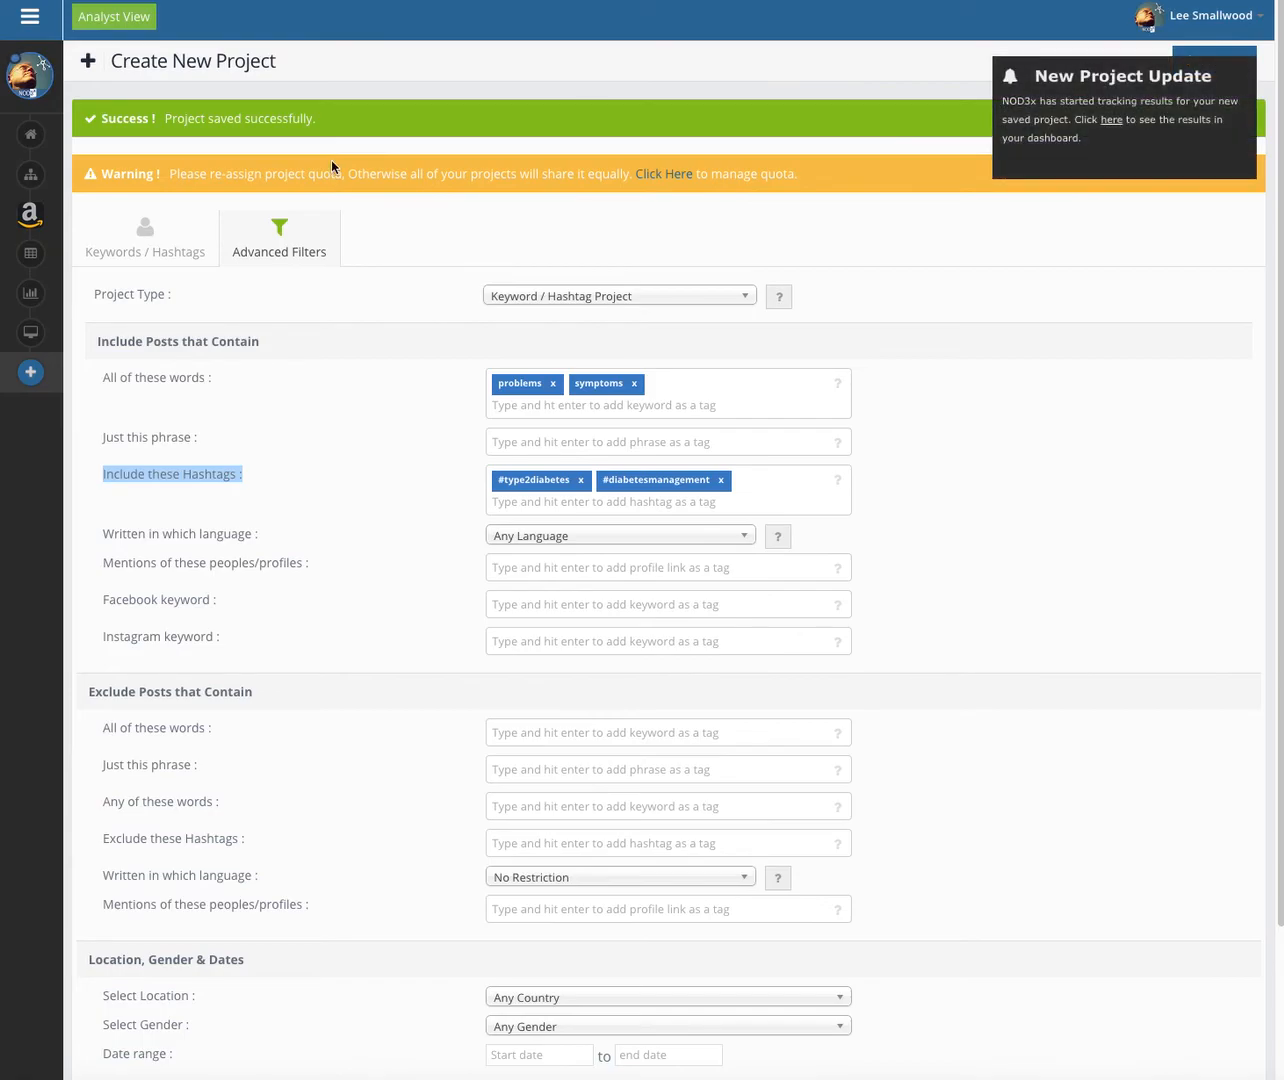
- Open the project quota management, dismiss the update notification and set the Type 2 Diabetes project's quota to 50%
left_click(666, 175)
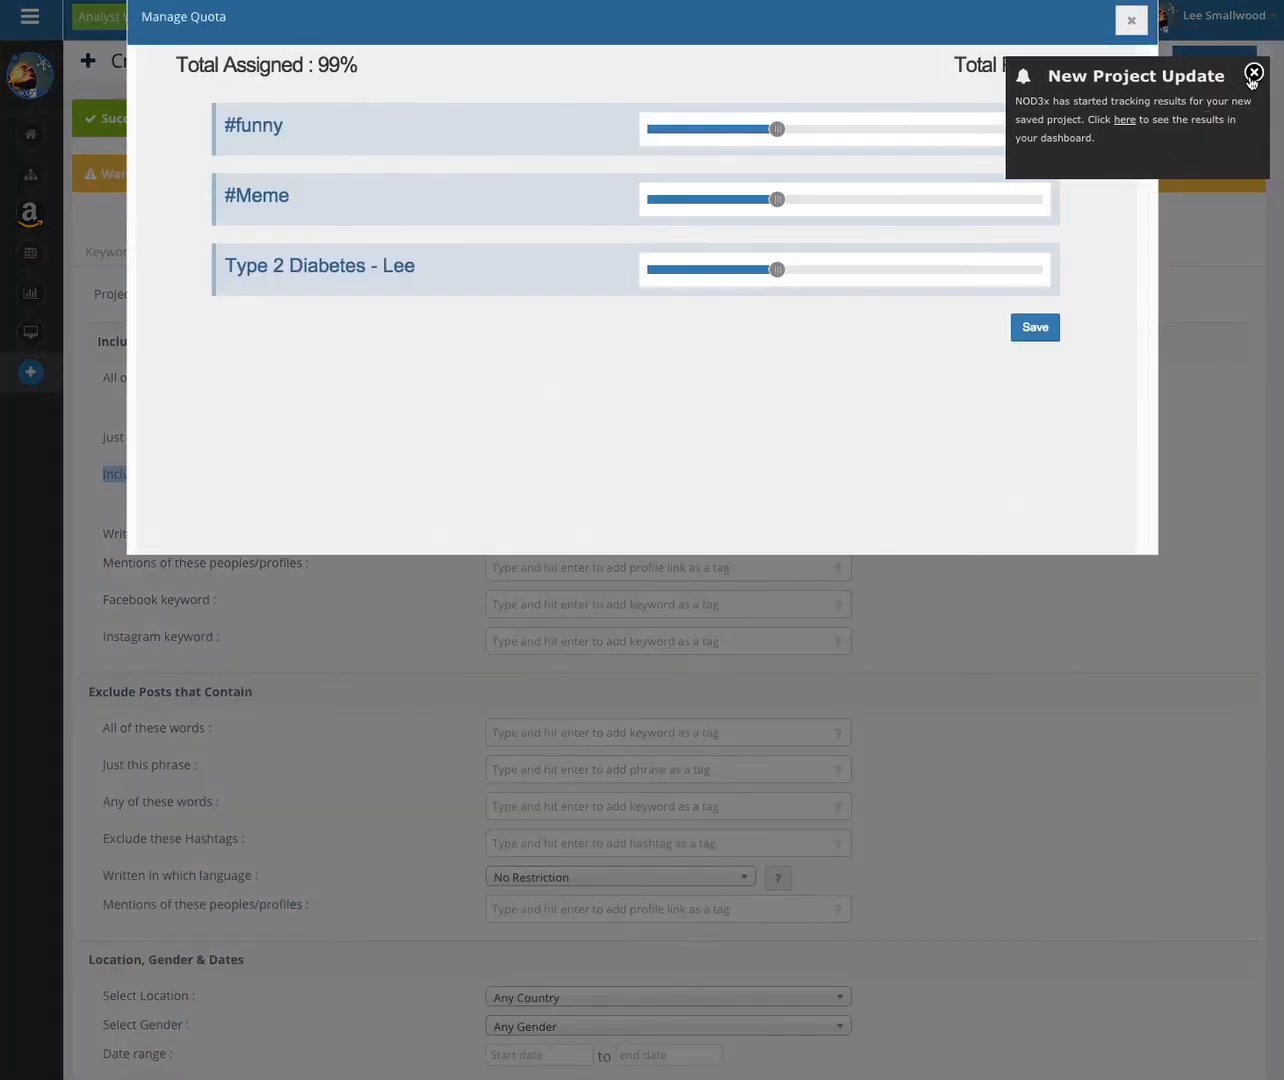
left_click(1253, 73)
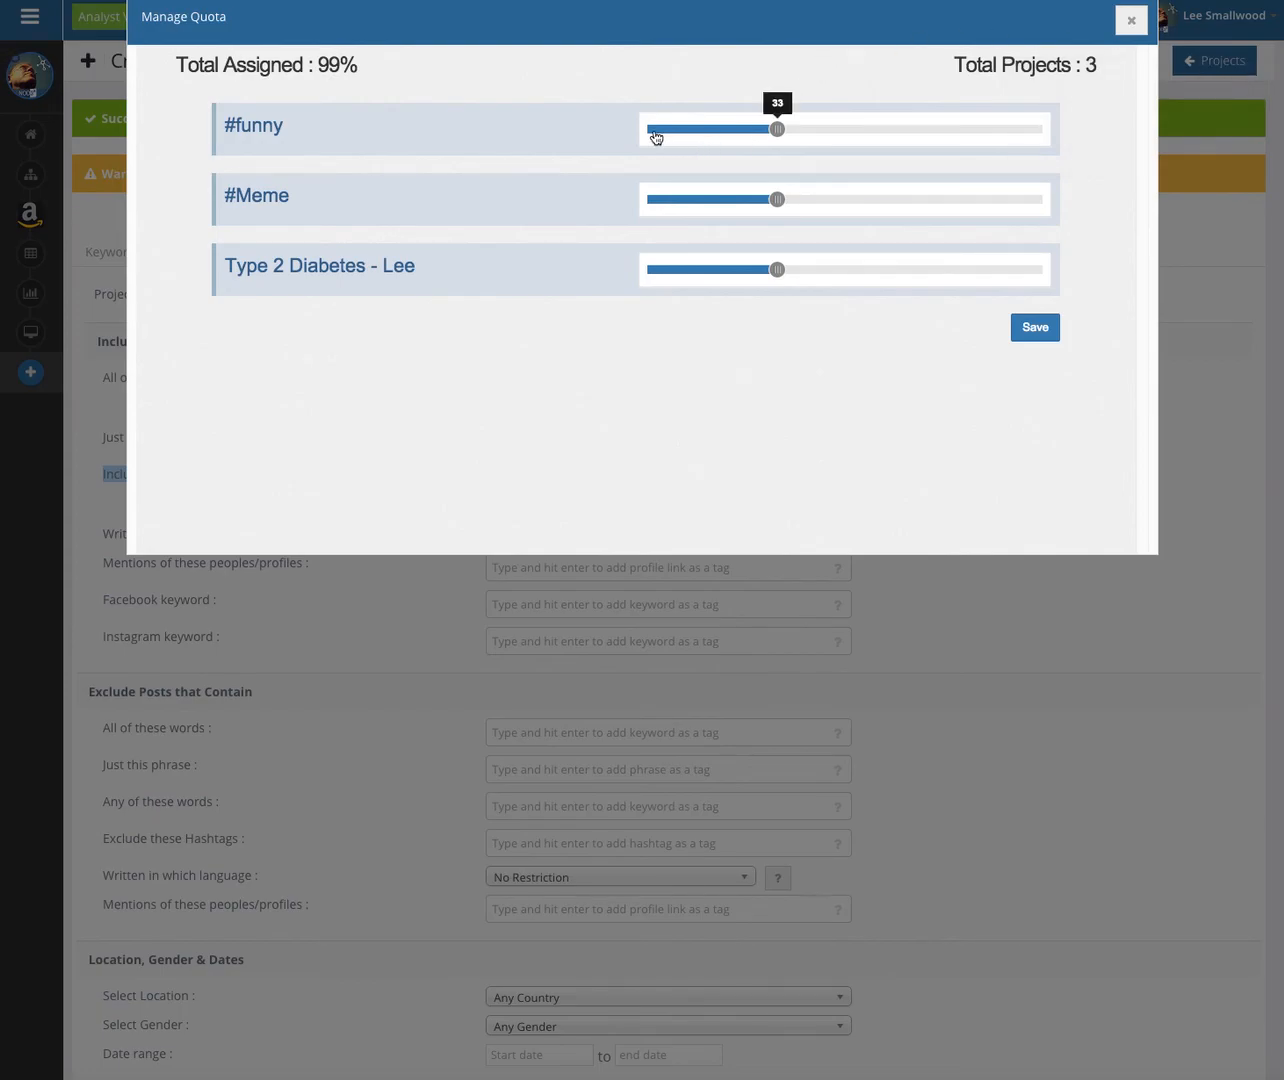
left_click_drag(172, 65, 365, 63)
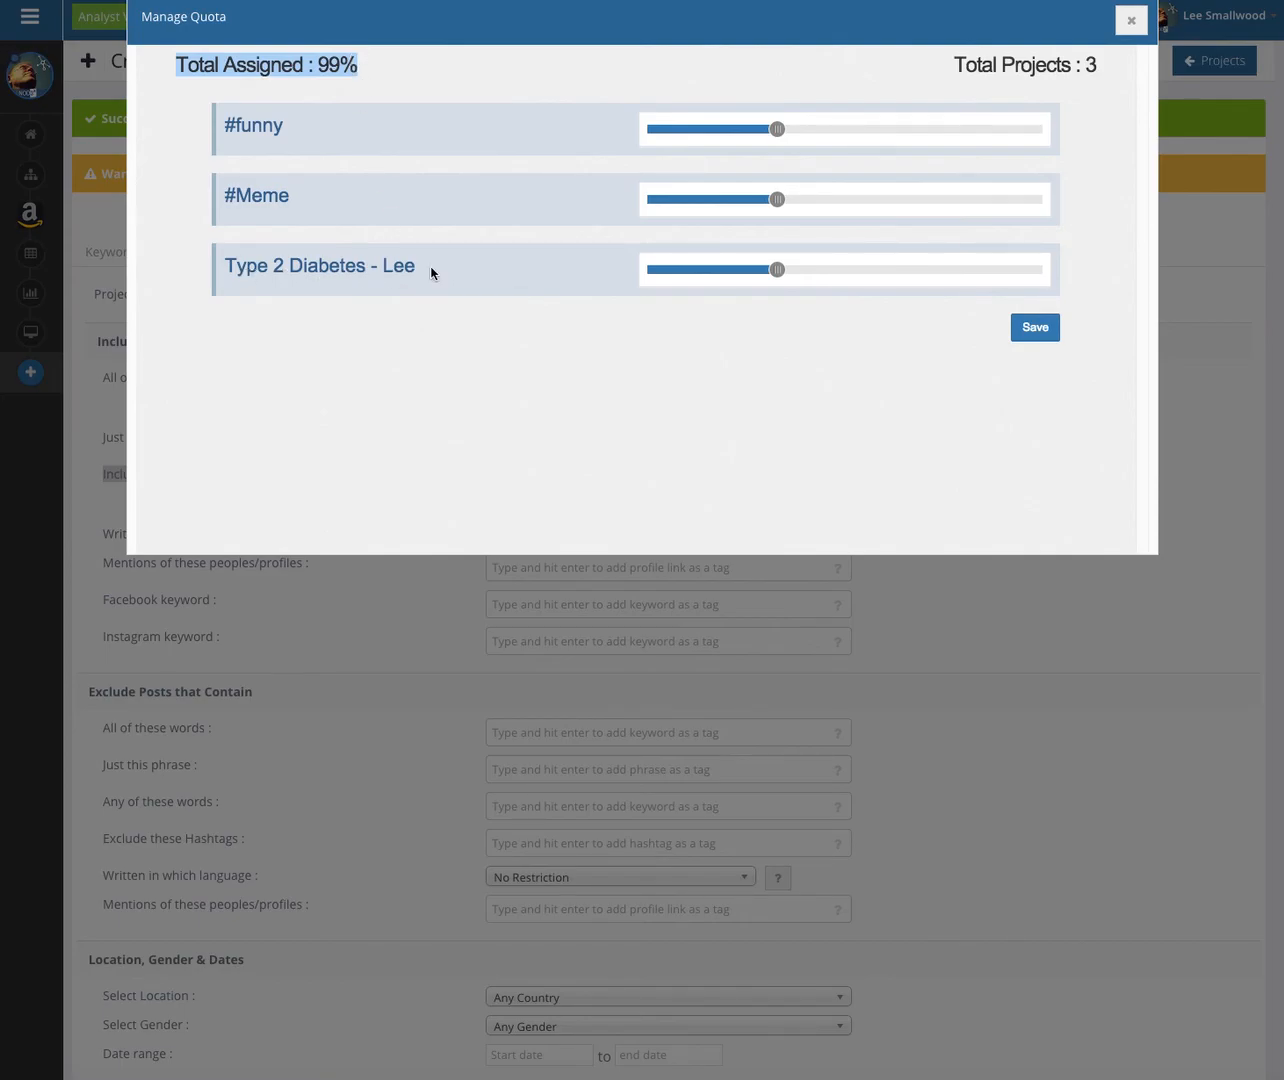
mouse_move(690, 278)
left_click_drag(776, 275, 846, 281)
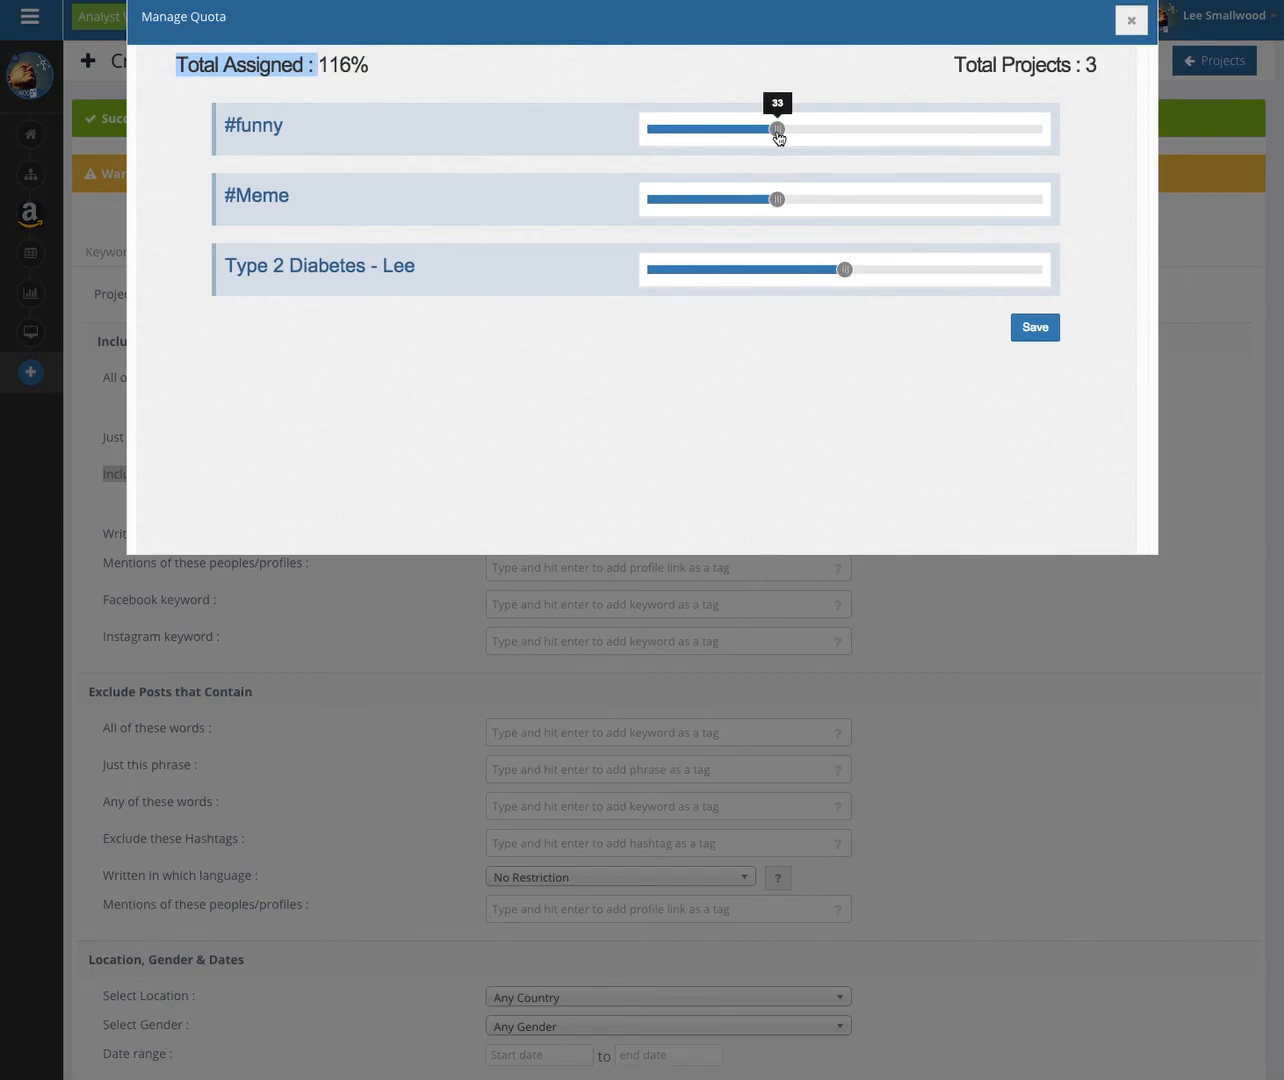
- Set the quotas of the #funny and #Meme projects to 25% each and save the allocation
left_click_drag(777, 130, 746, 135)
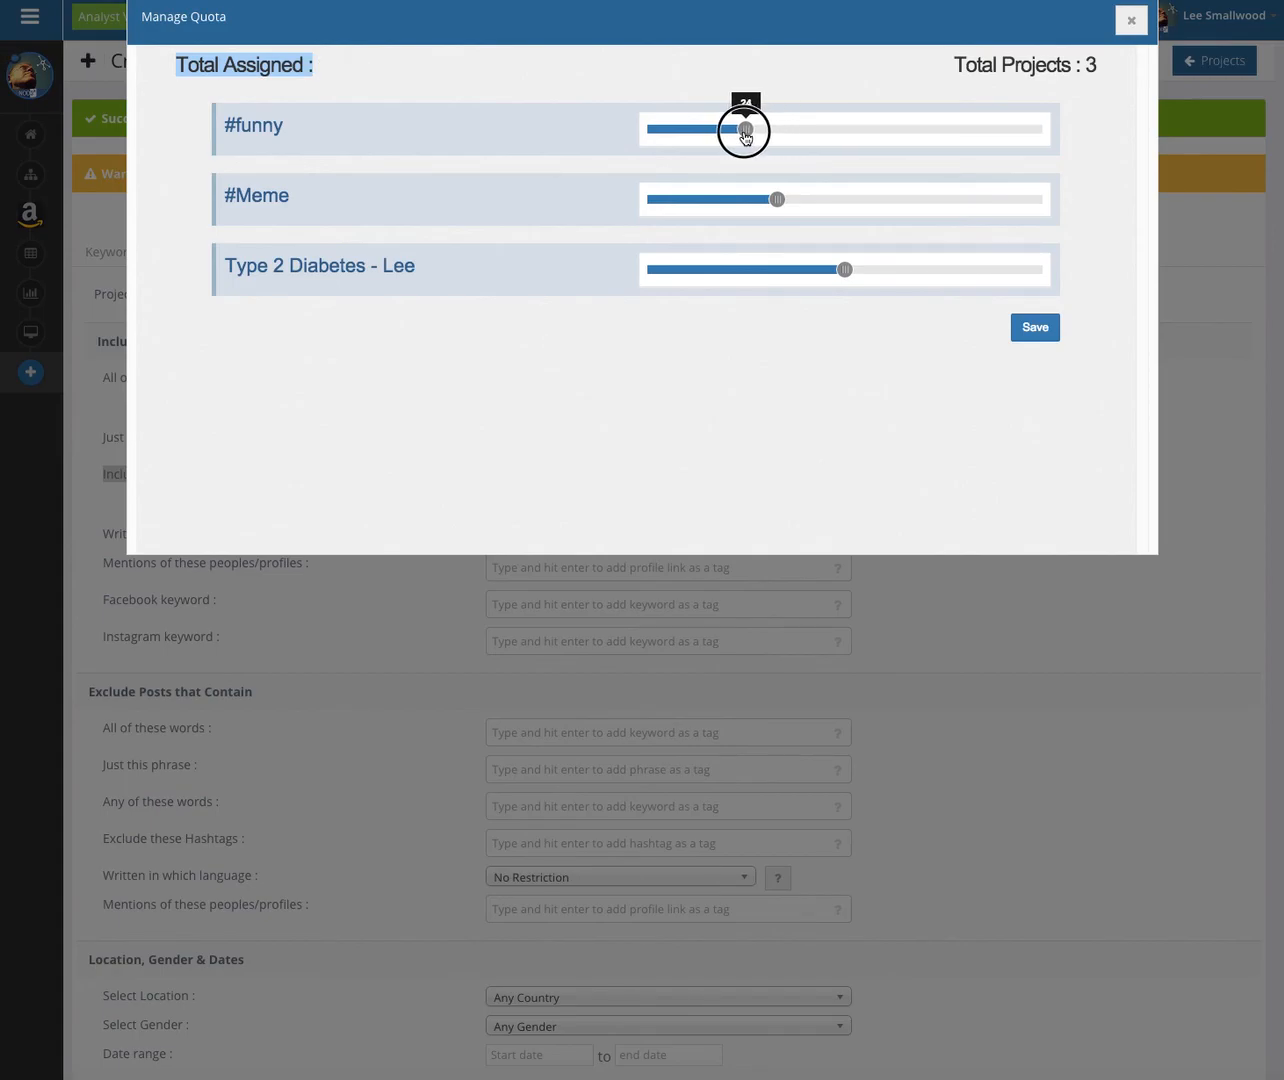
left_click_drag(746, 135, 746, 134)
left_click(746, 133)
left_click_drag(779, 205, 748, 202)
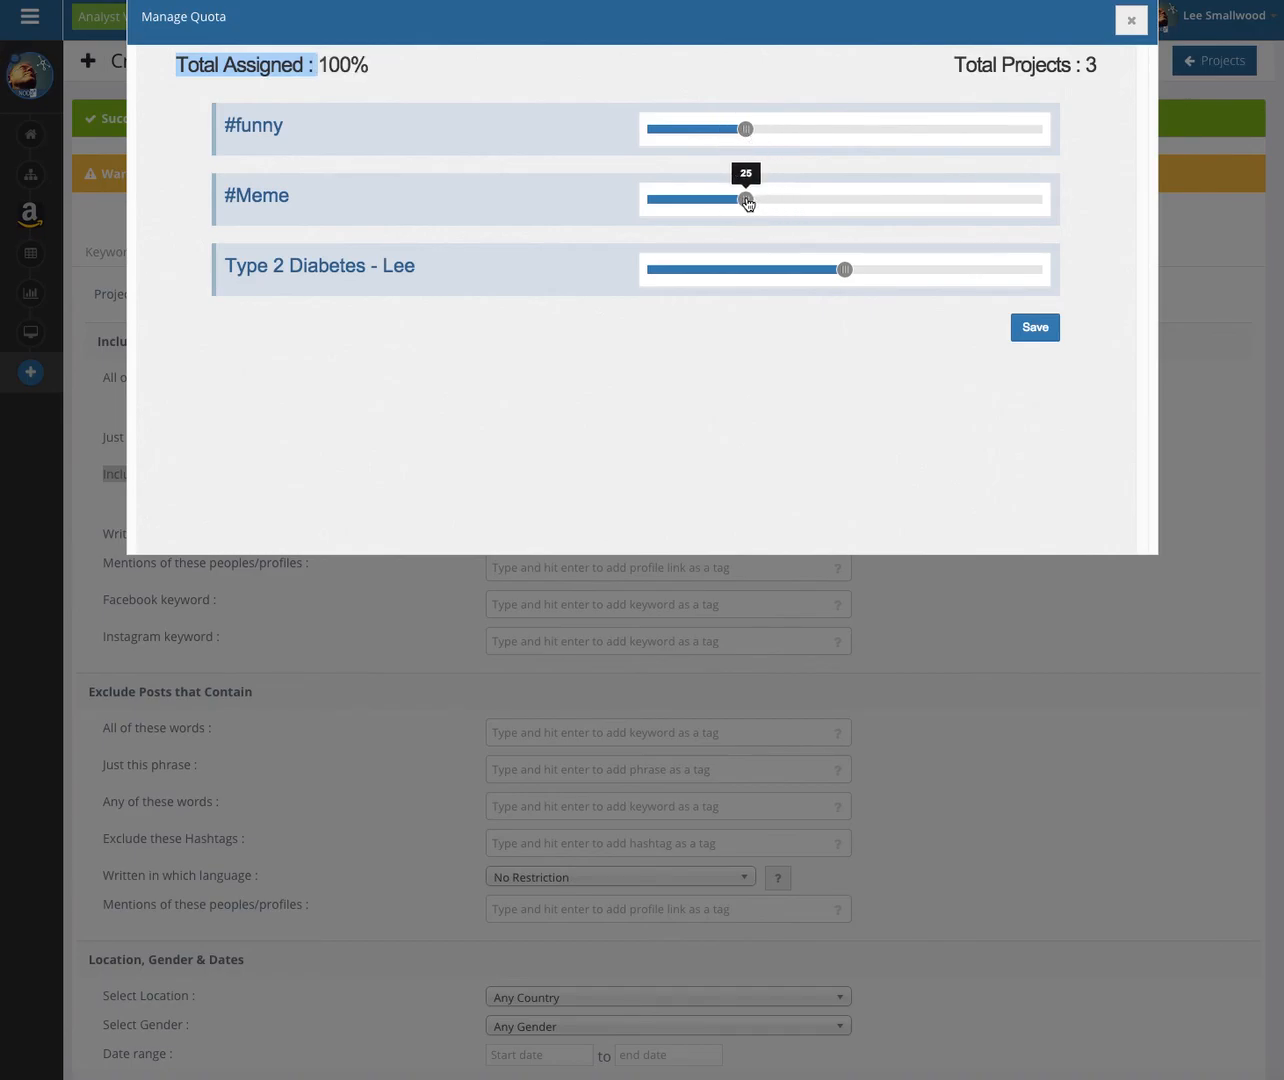
left_click_drag(369, 68, 300, 70)
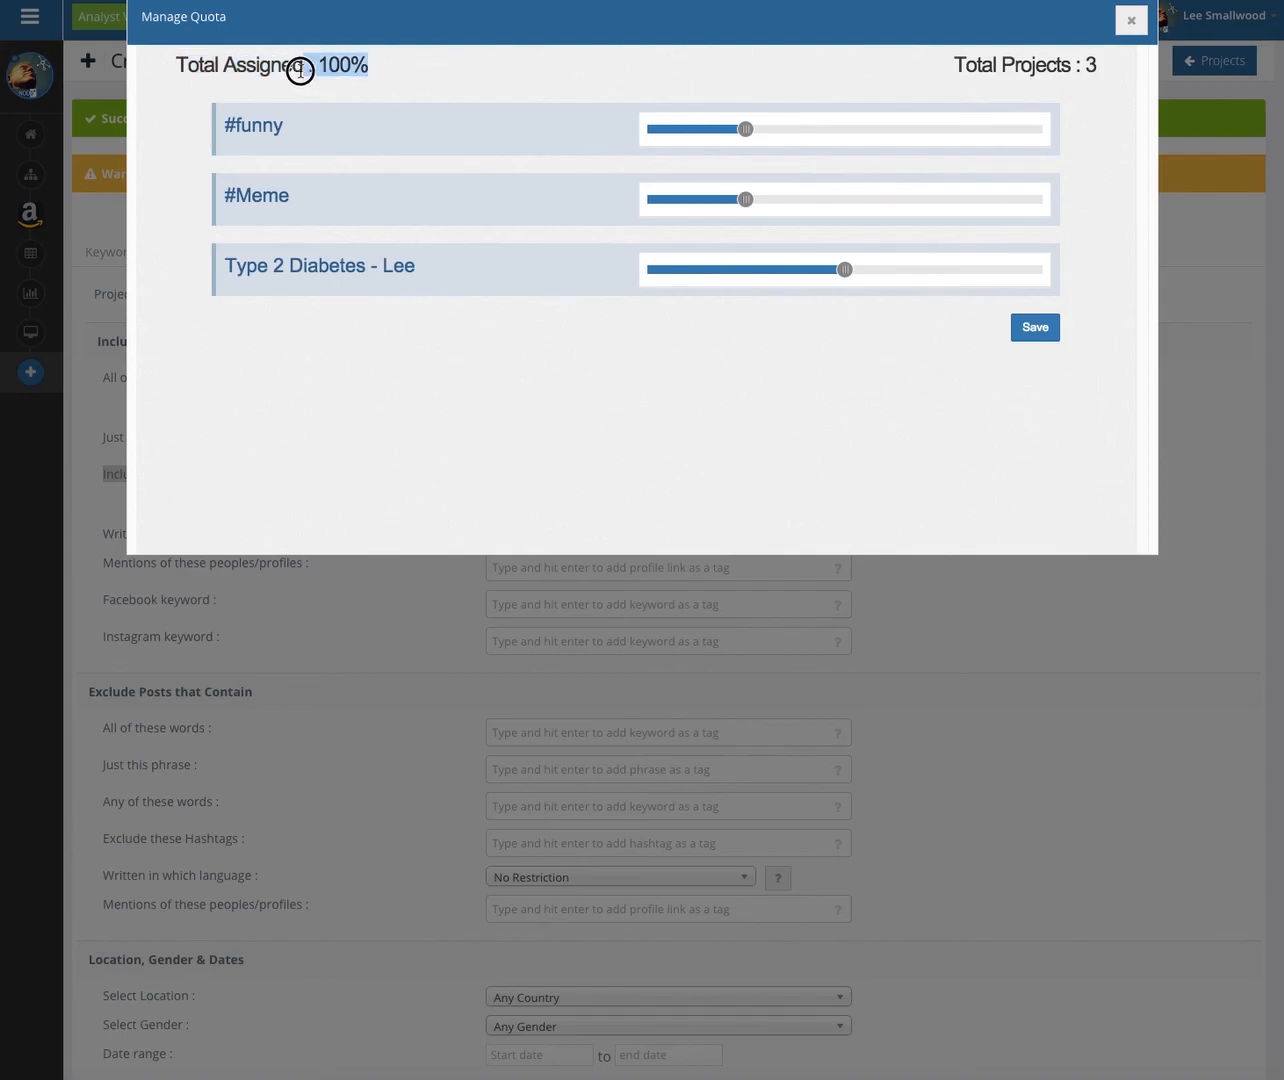
left_click(1035, 327)
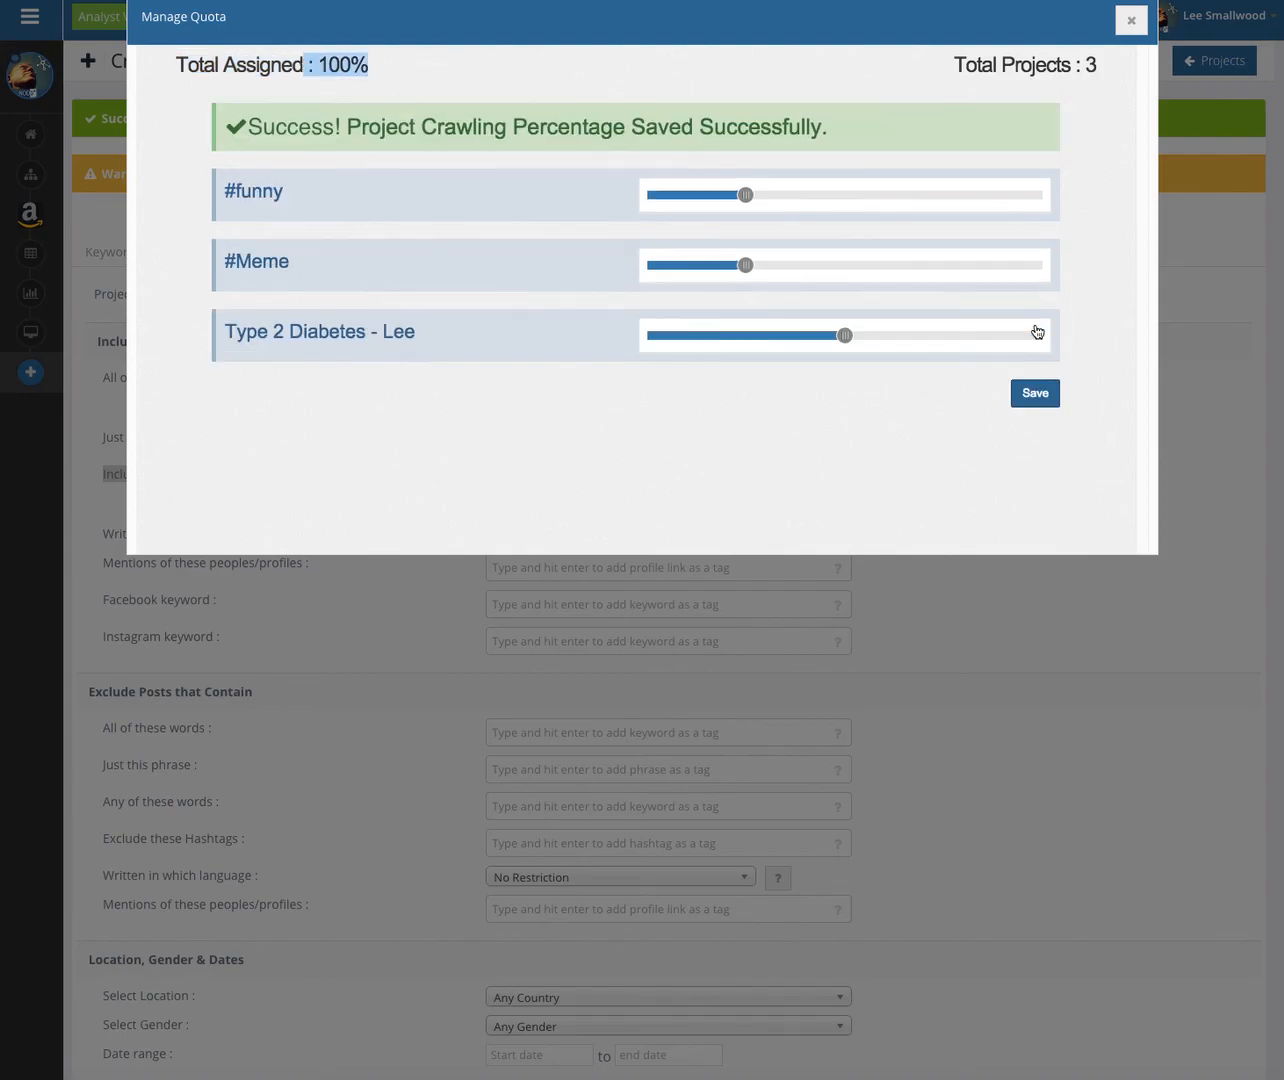